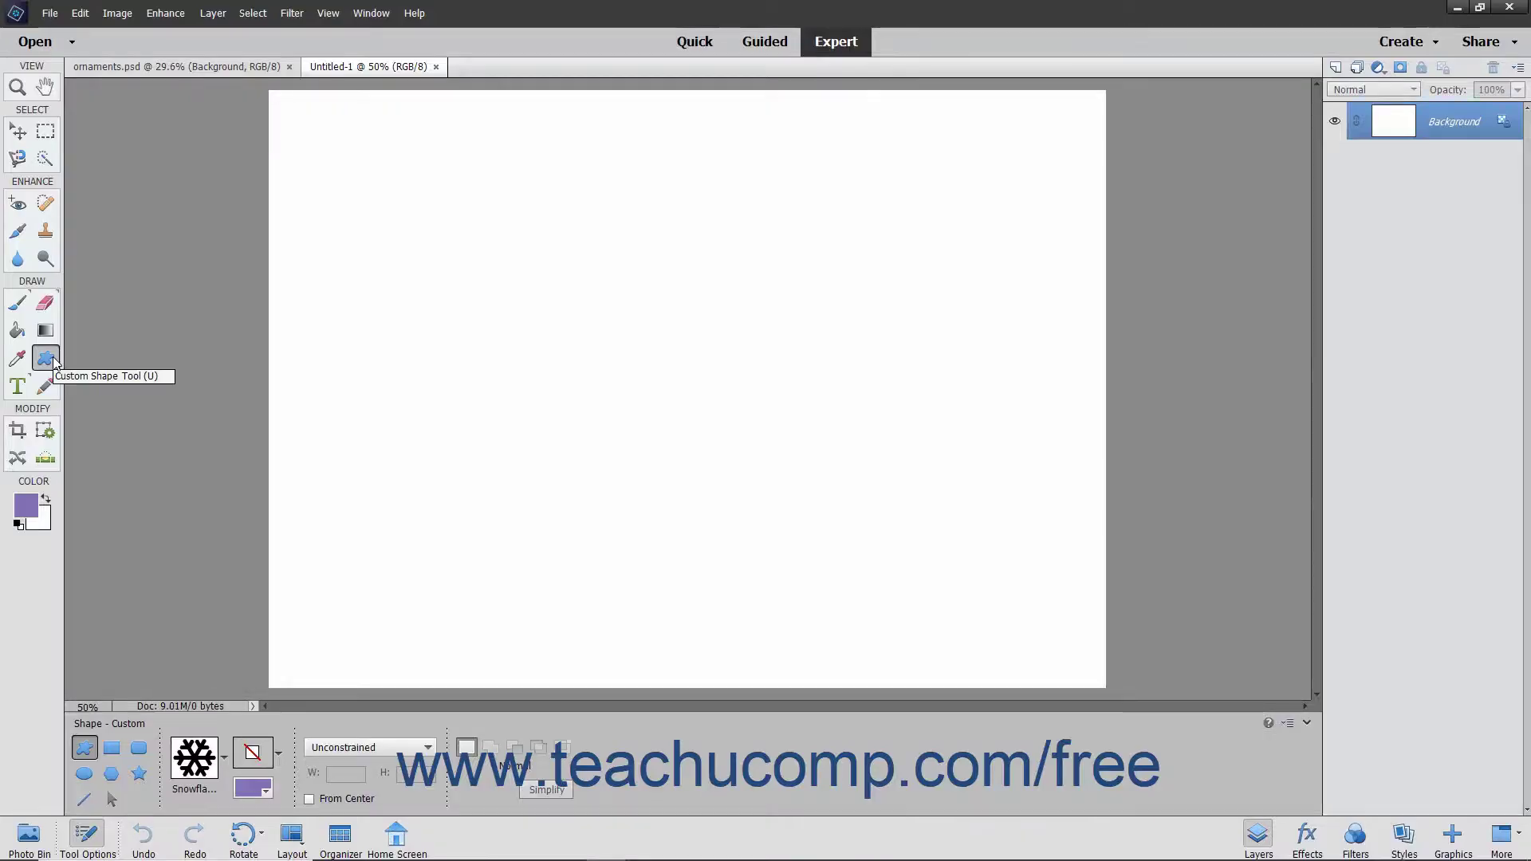
Change the active shape tool from Custom Shape to Rectangle
left_click(53, 361)
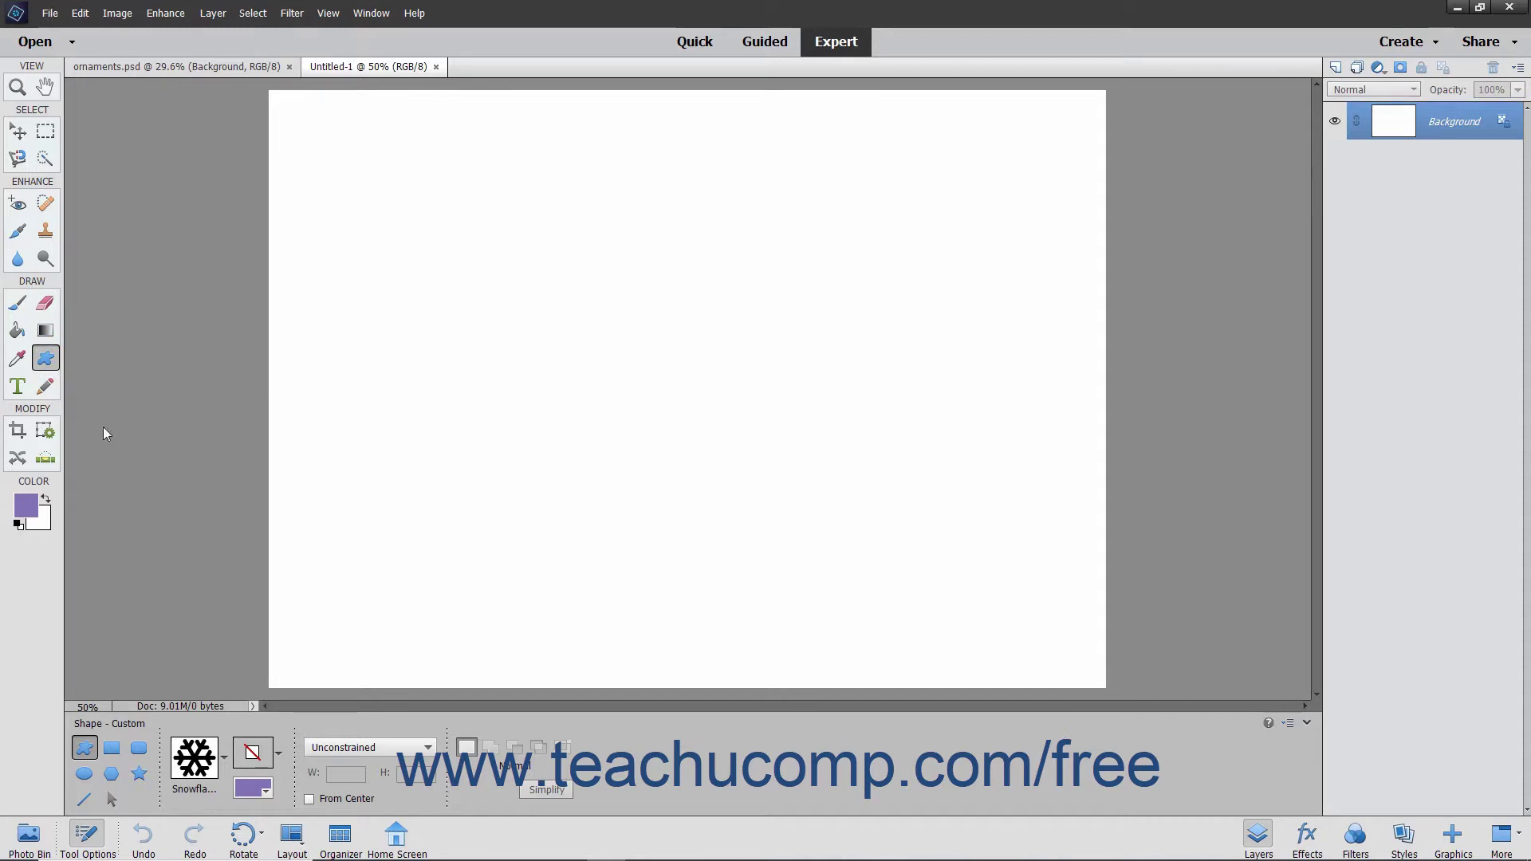
left_click(111, 749)
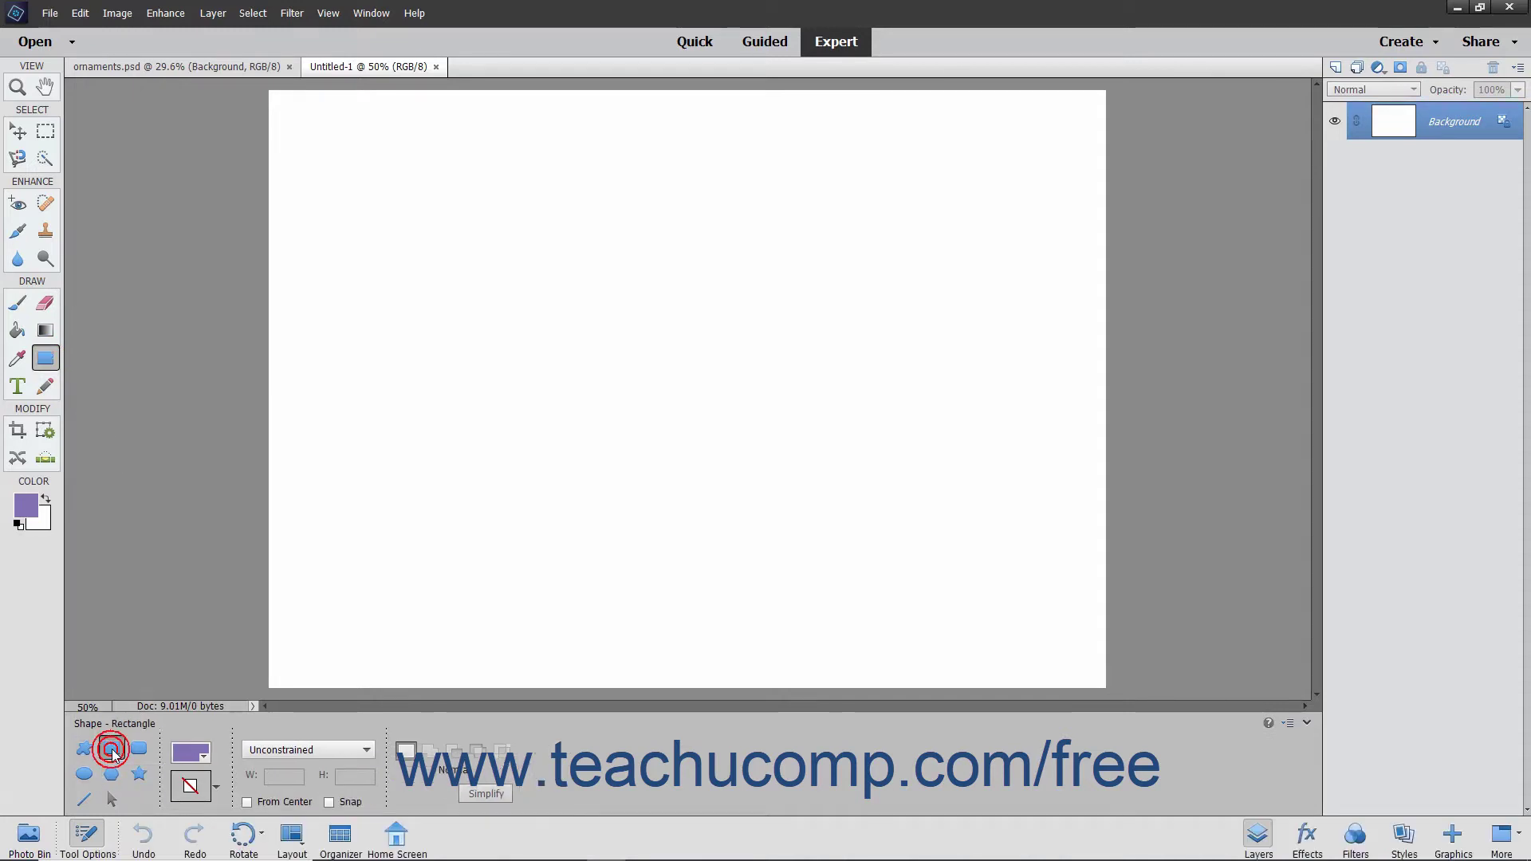
Drag out a purple rectangle at the canvas's top-left and a square below it
left_click_drag(292, 99, 407, 142)
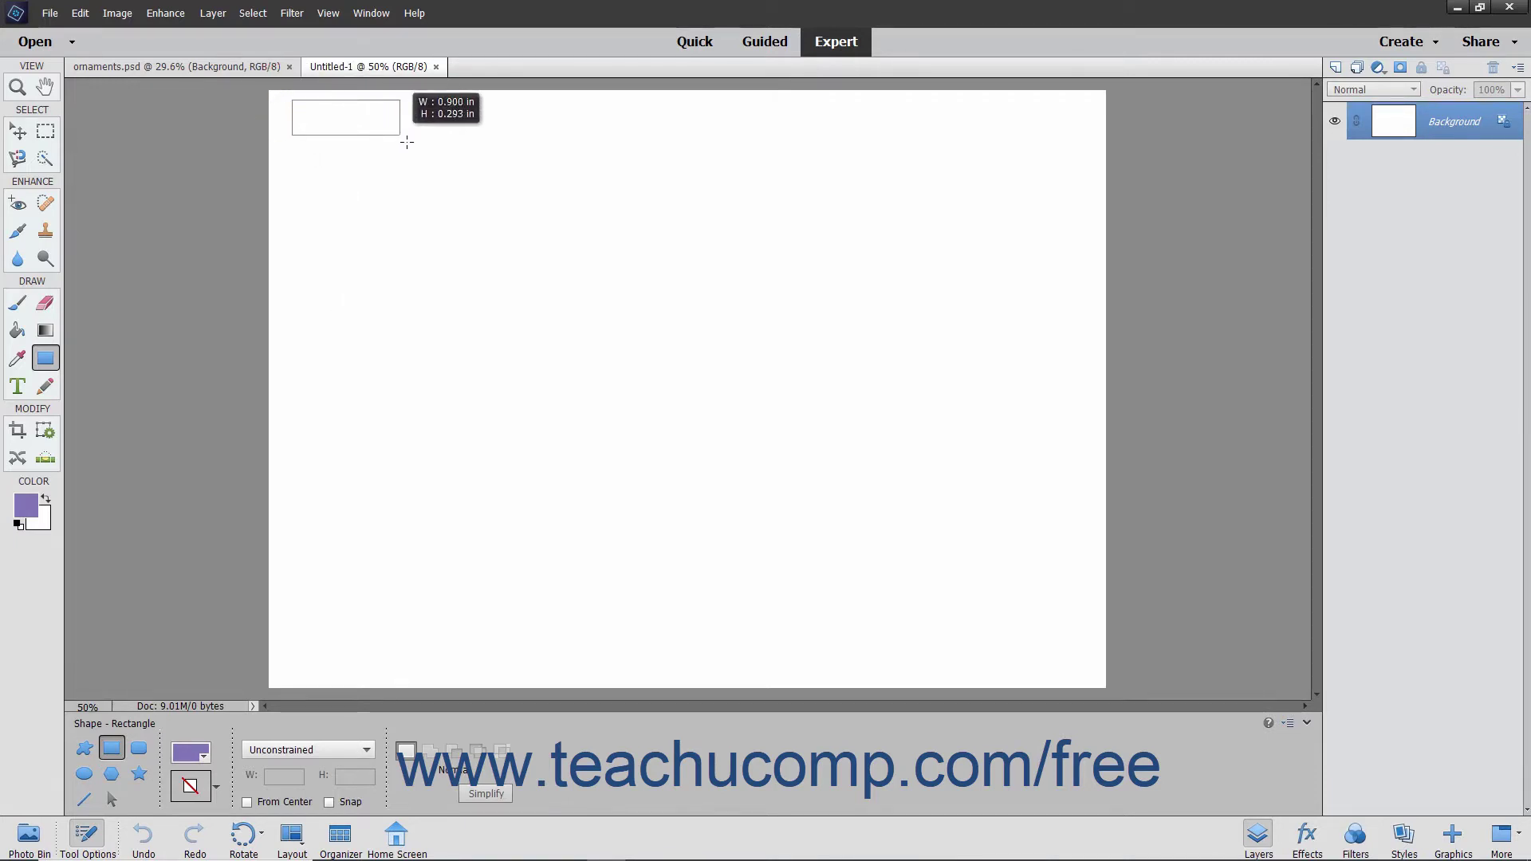
left_click_drag(407, 142, 407, 142)
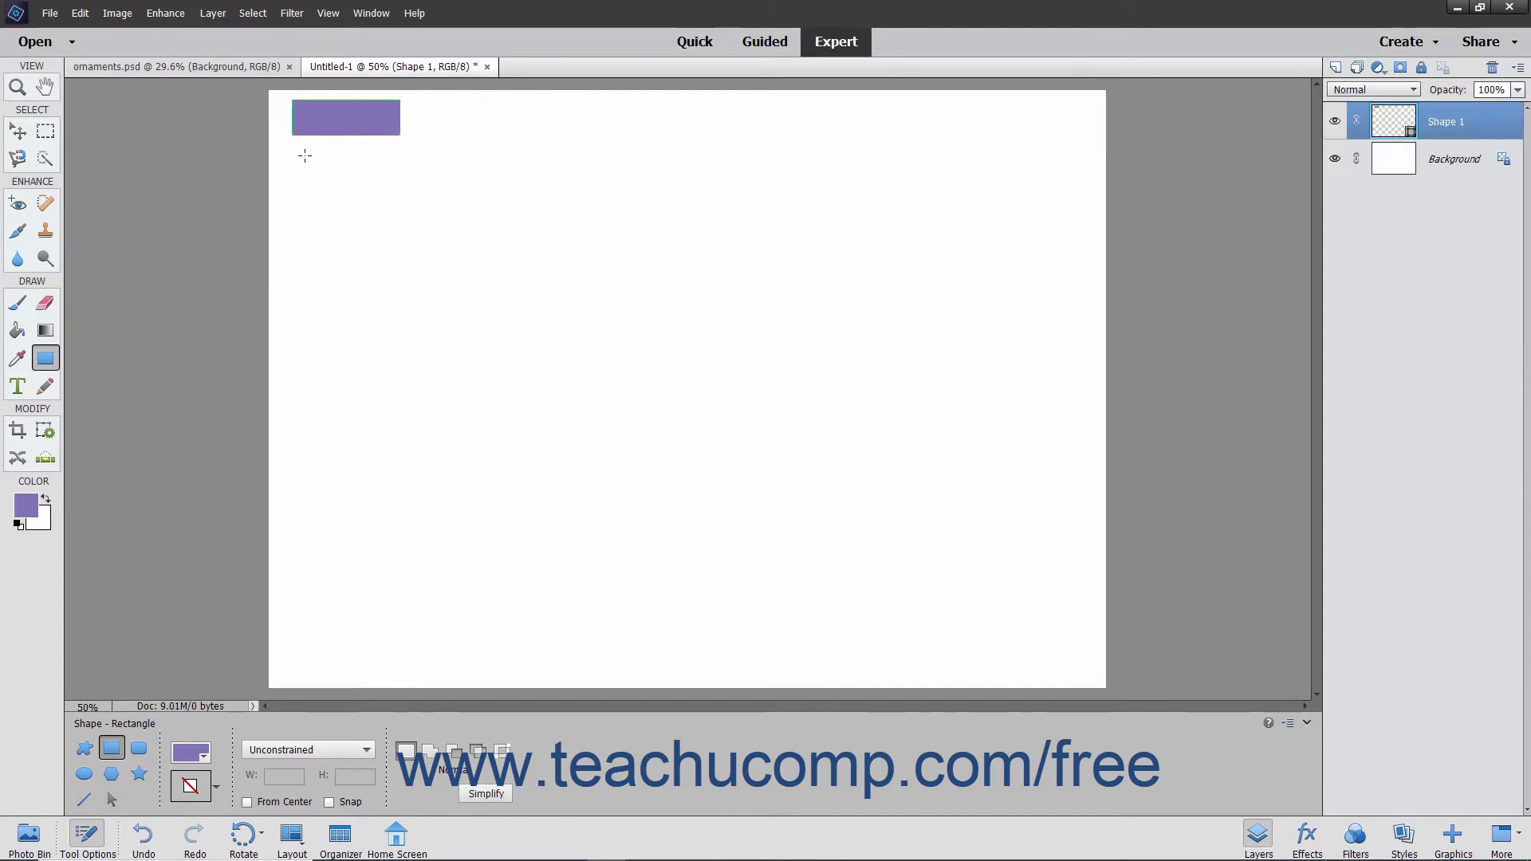
left_click_drag(295, 148, 425, 255)
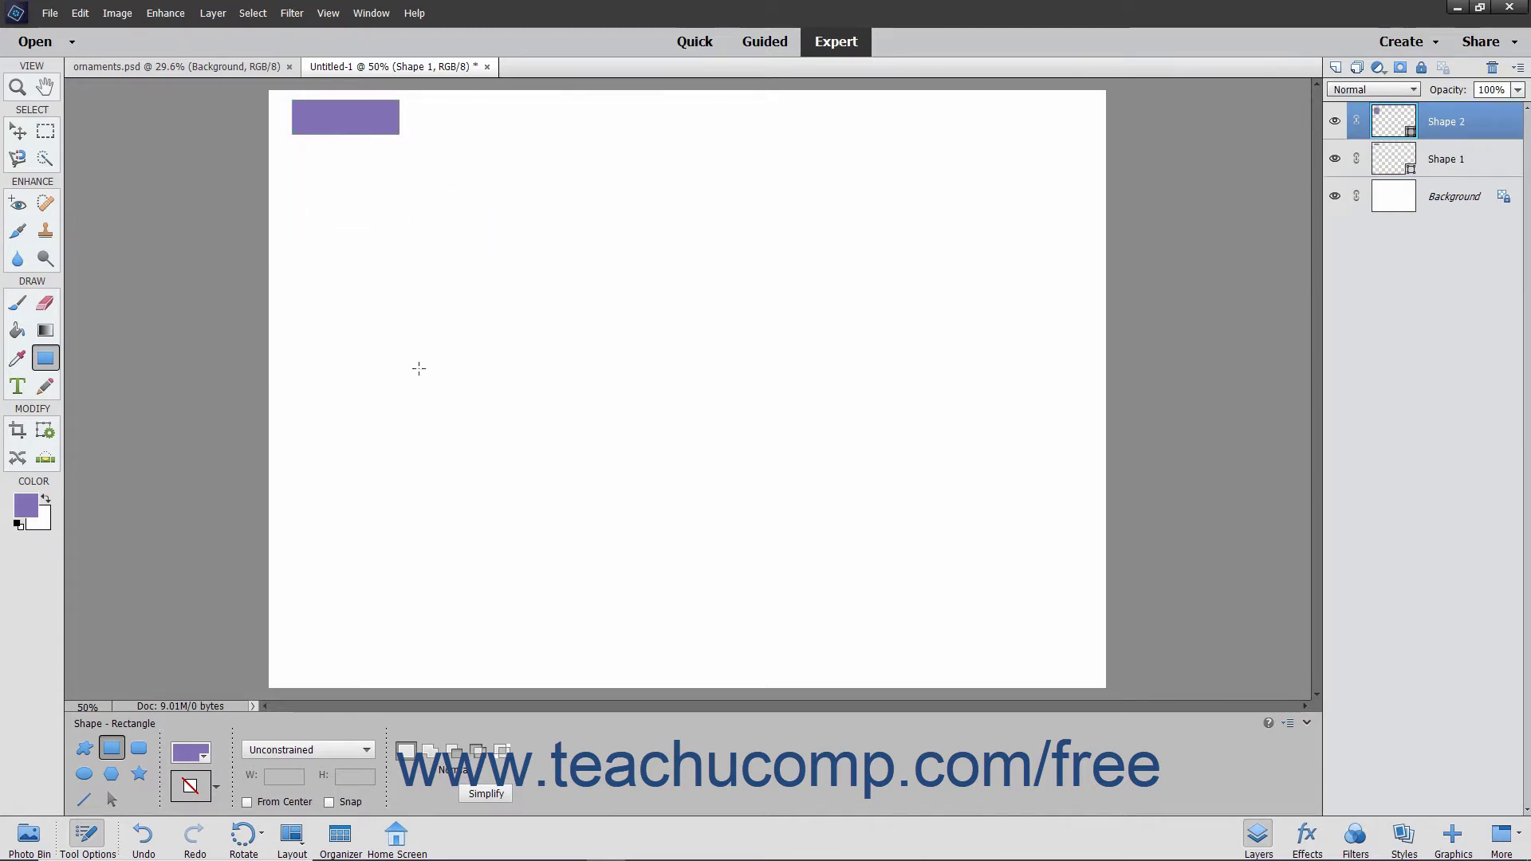
Keep the Unconstrained size option and select the Rounded Rectangle tool with 10 px radius
left_click(356, 750)
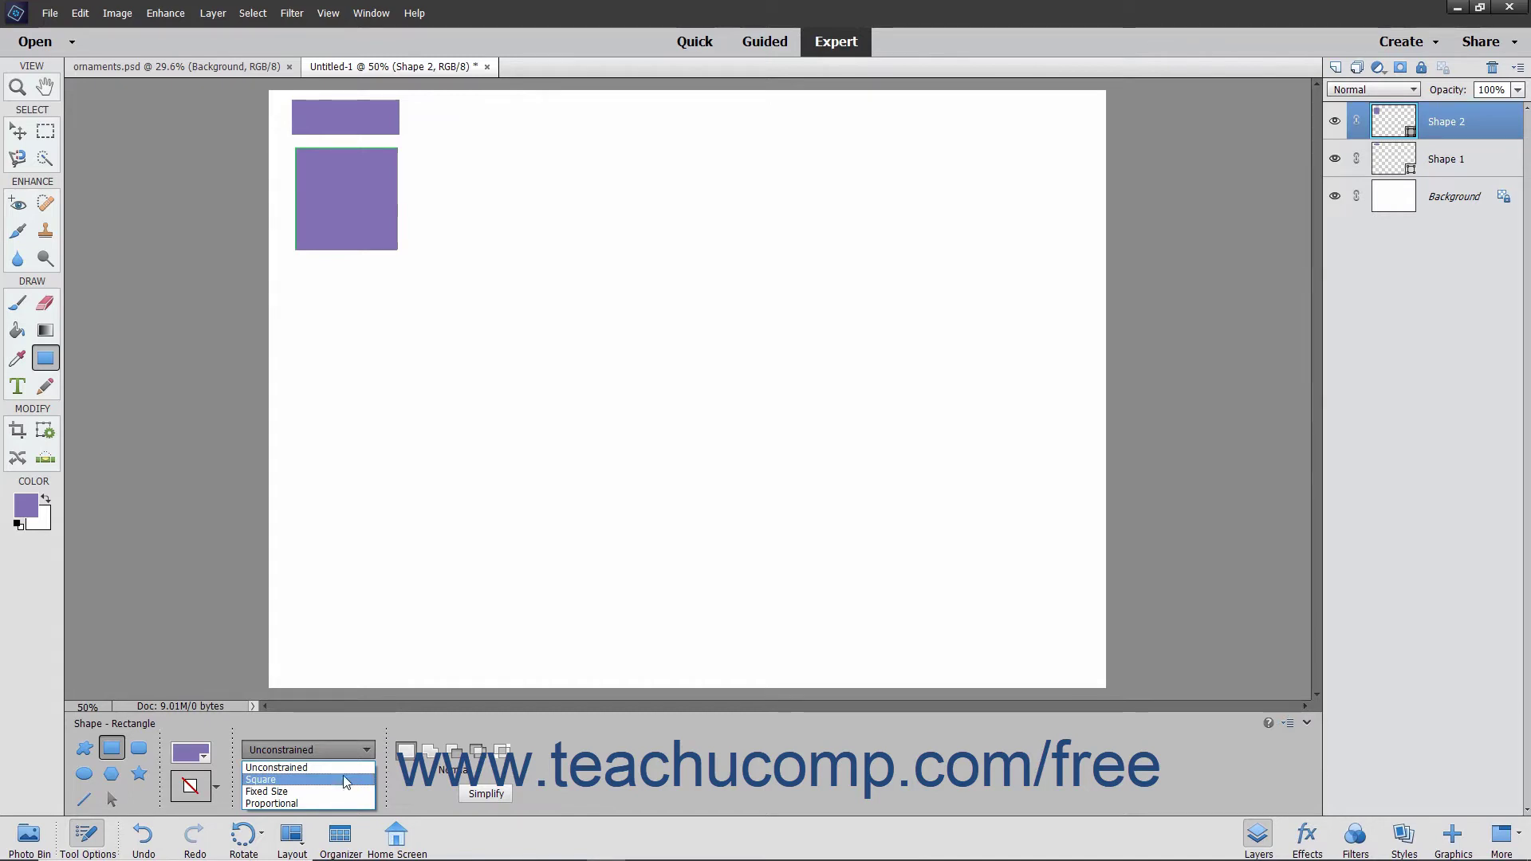
left_click(362, 751)
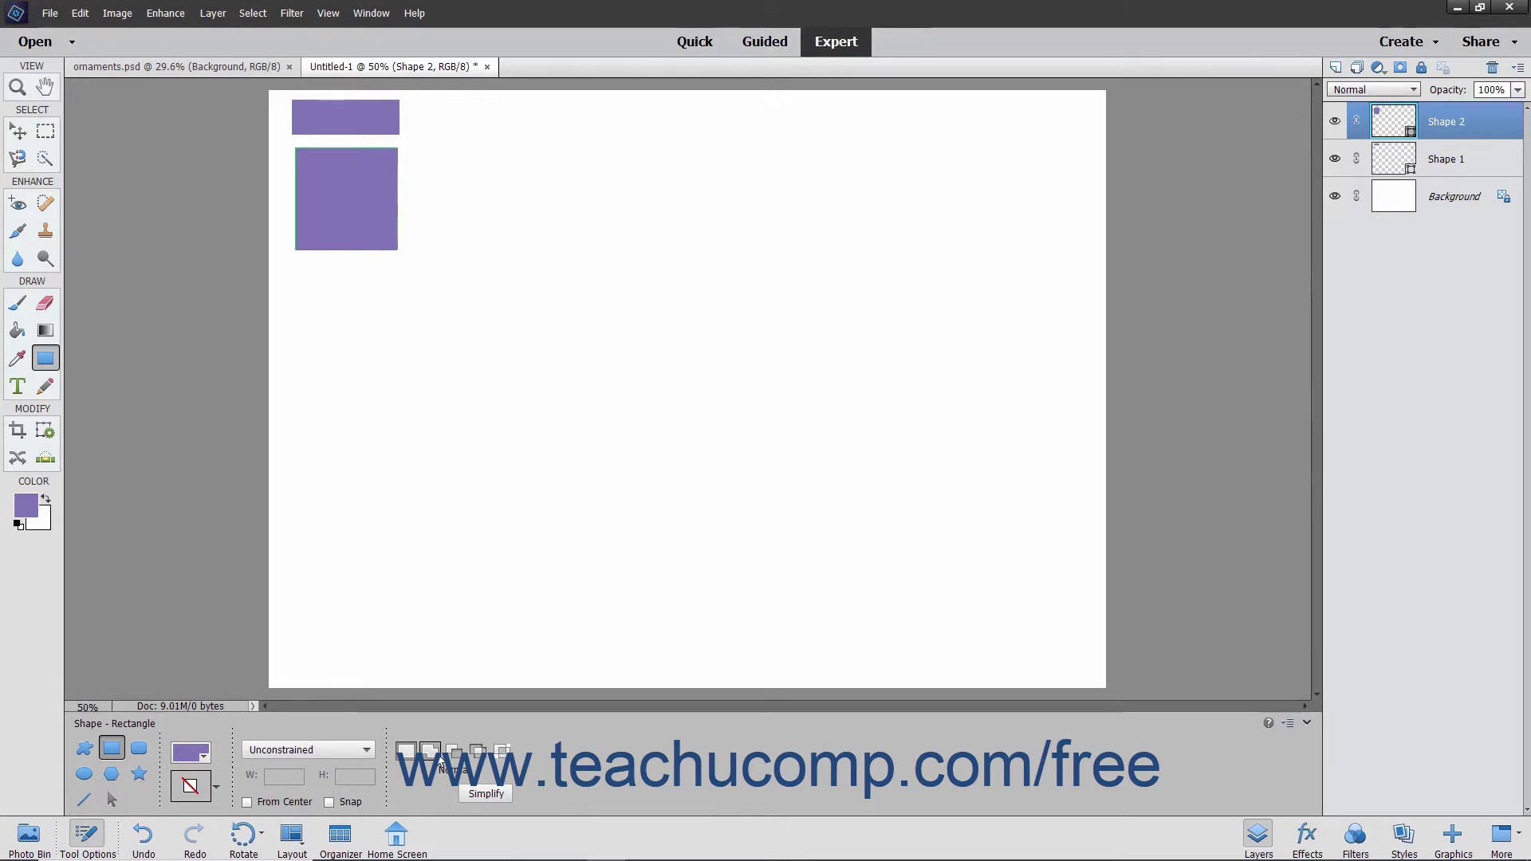
left_click(141, 752)
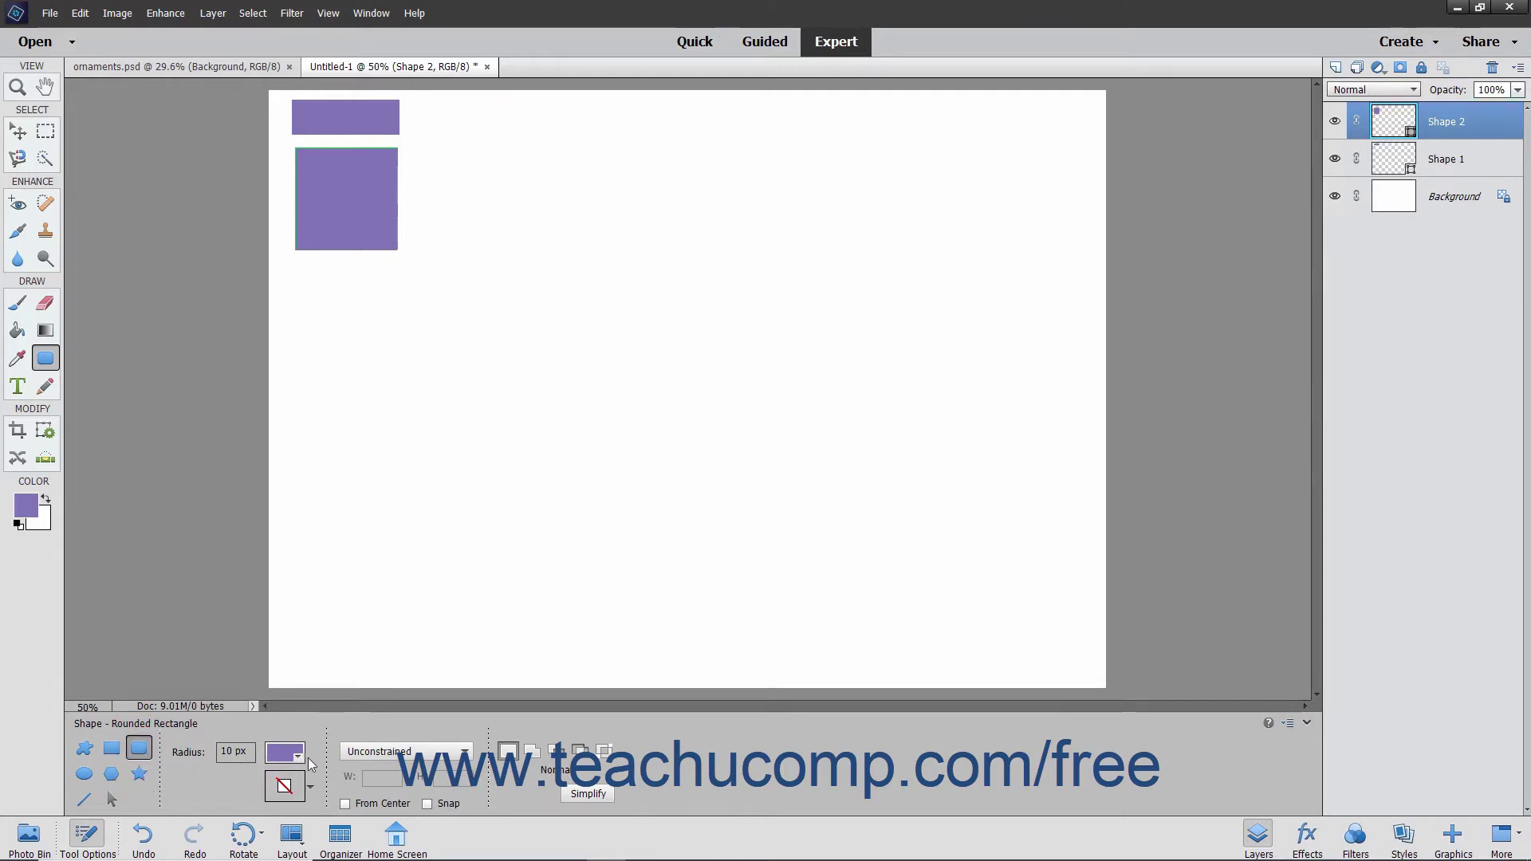
Draw a rounded rectangle below the square with Snap and From Center on, then turn both off
left_click(427, 804)
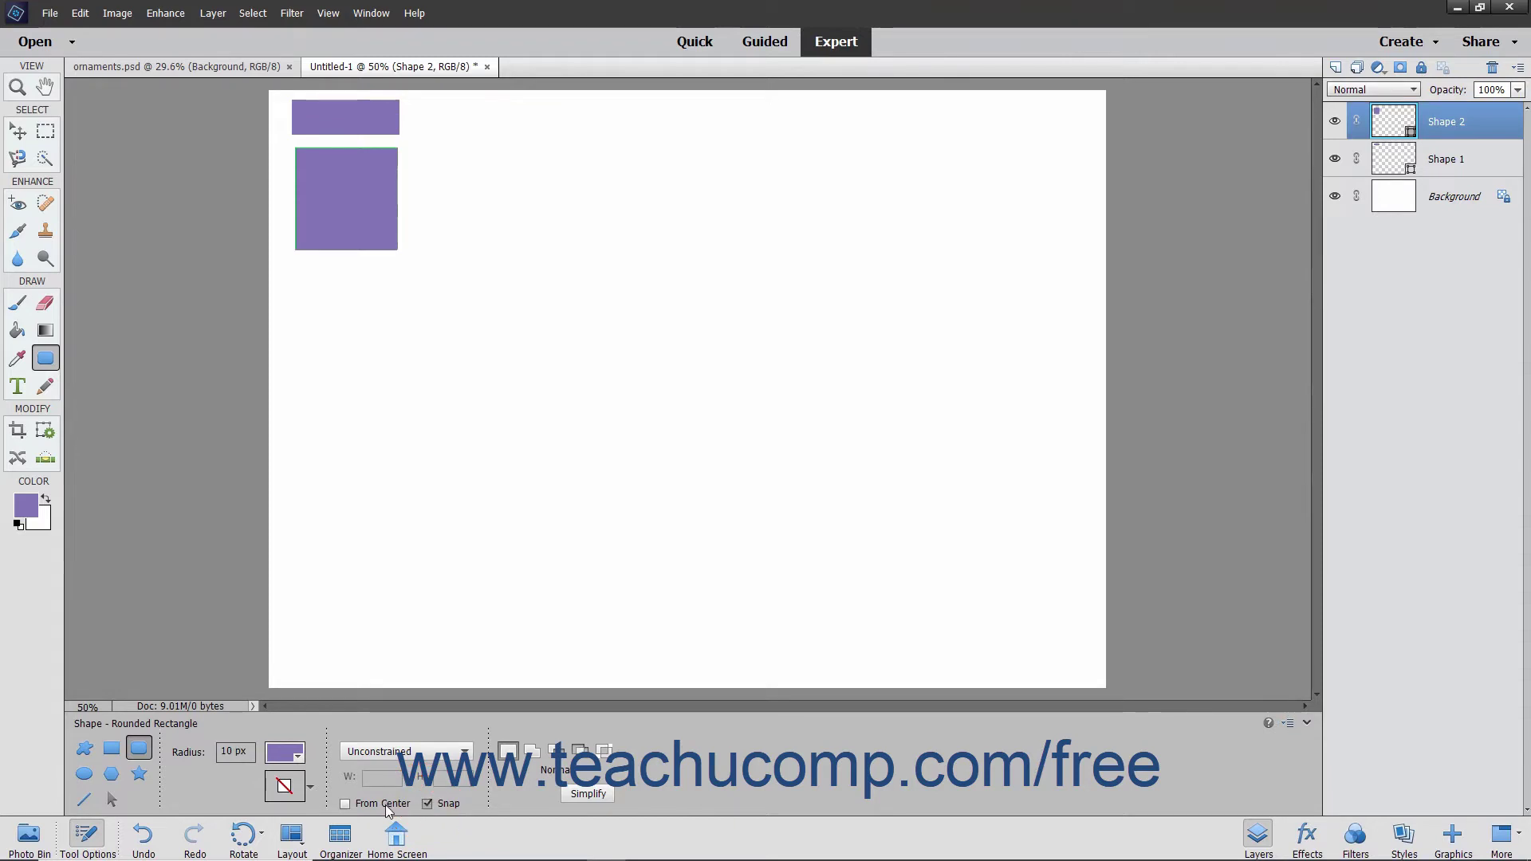
left_click(385, 804)
left_click_drag(342, 314, 401, 363)
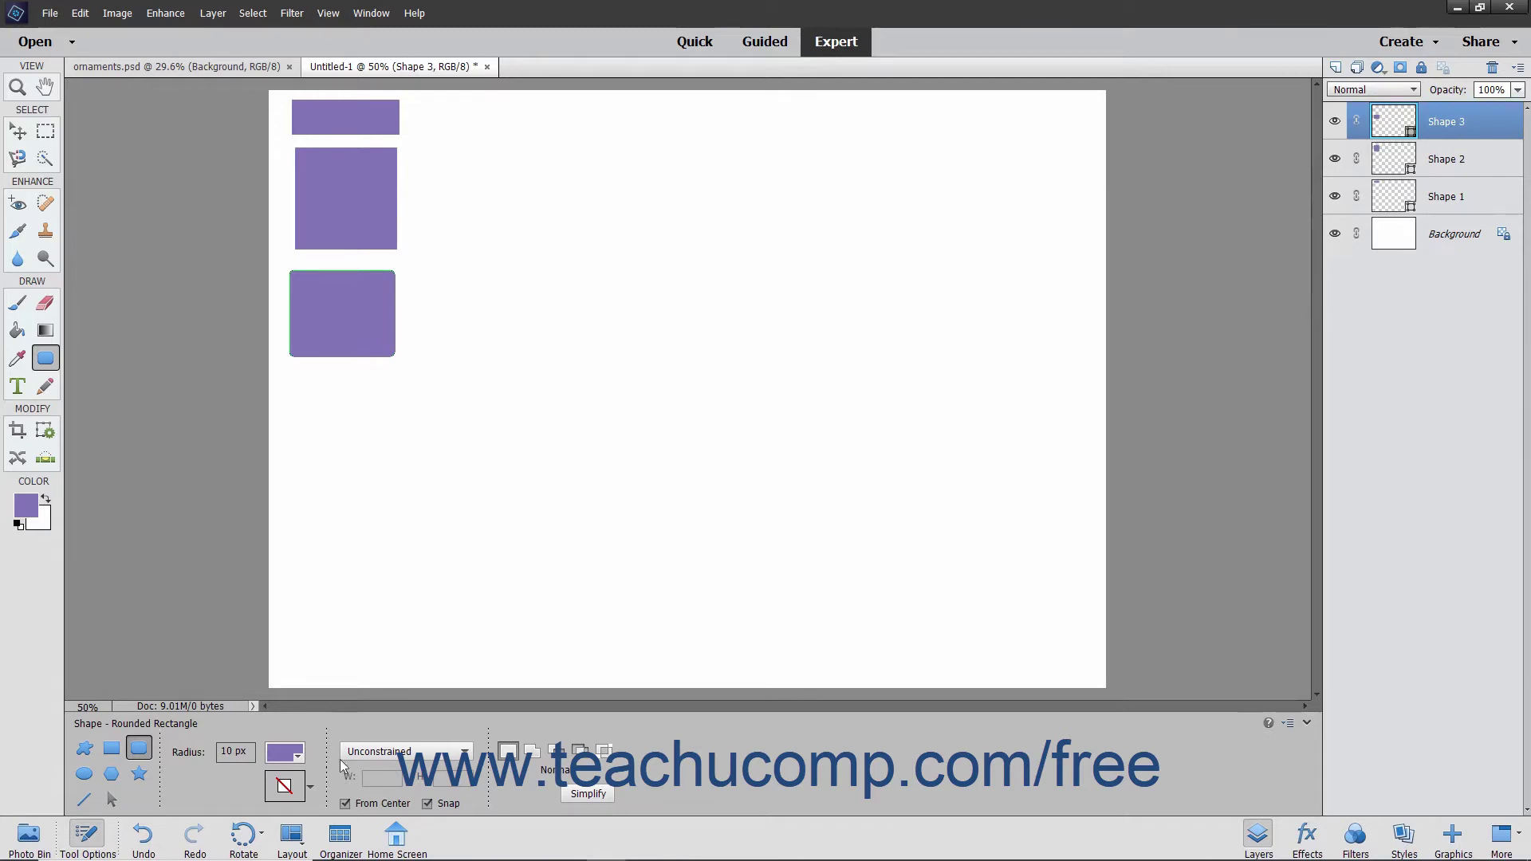
left_click(346, 804)
left_click(427, 804)
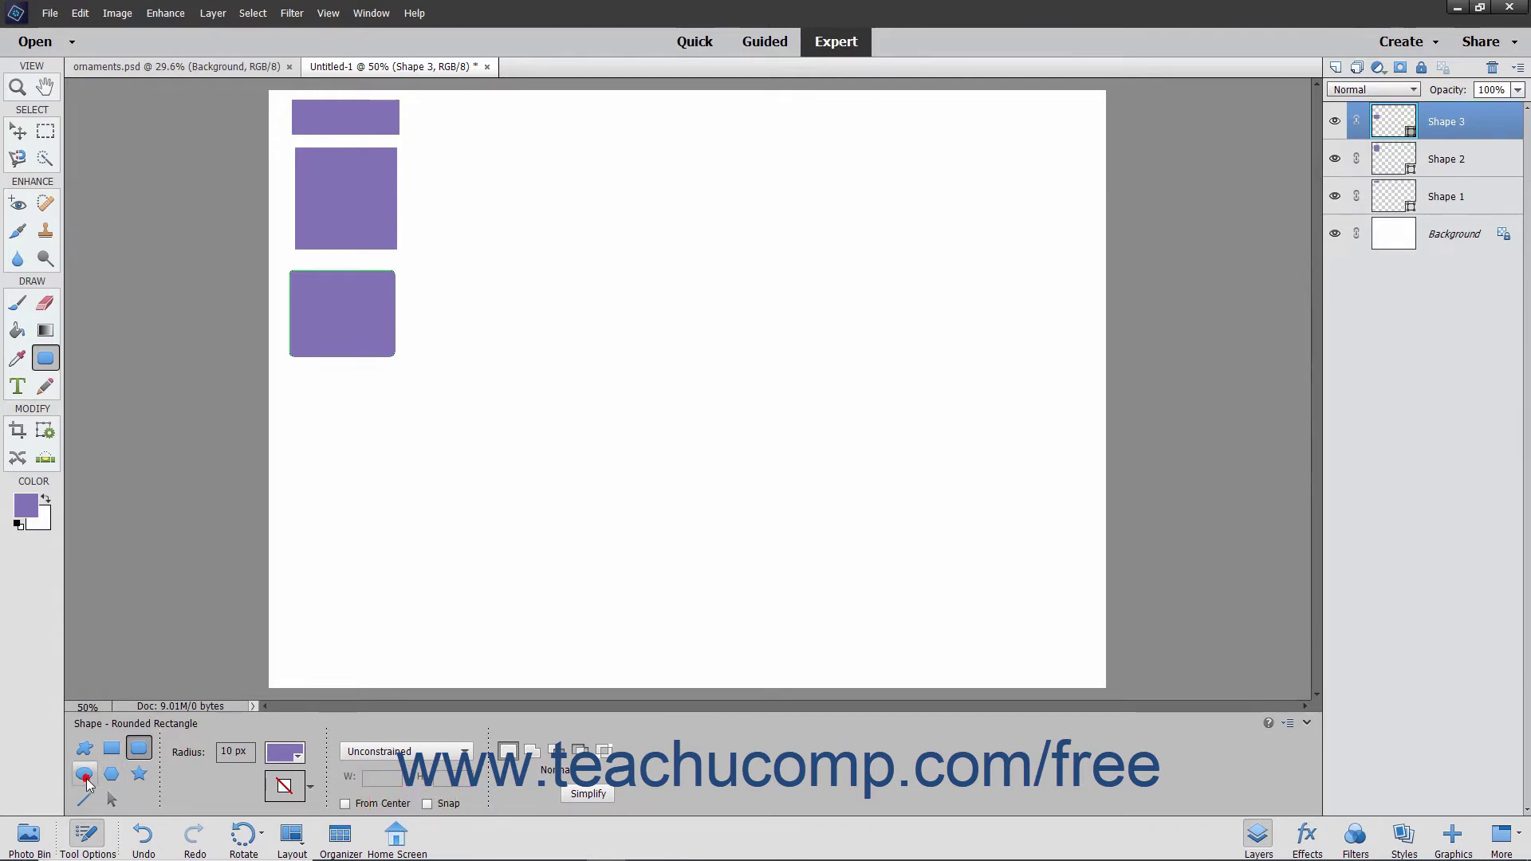
With the Ellipse tool, draw a flat oval, a large circle and a smaller circle down the left side
left_click(85, 774)
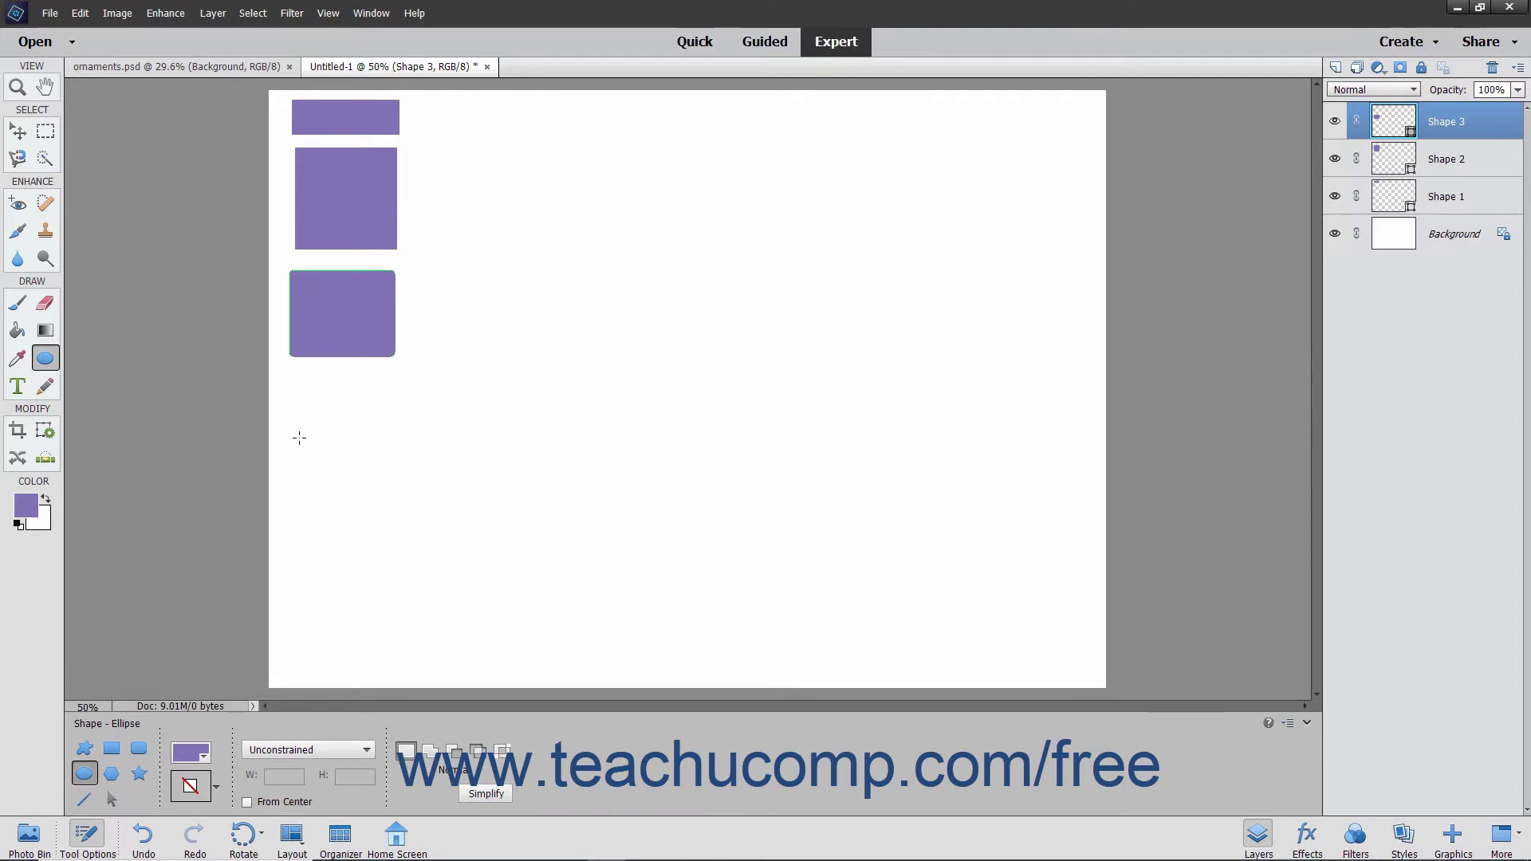
left_click_drag(284, 385, 404, 422)
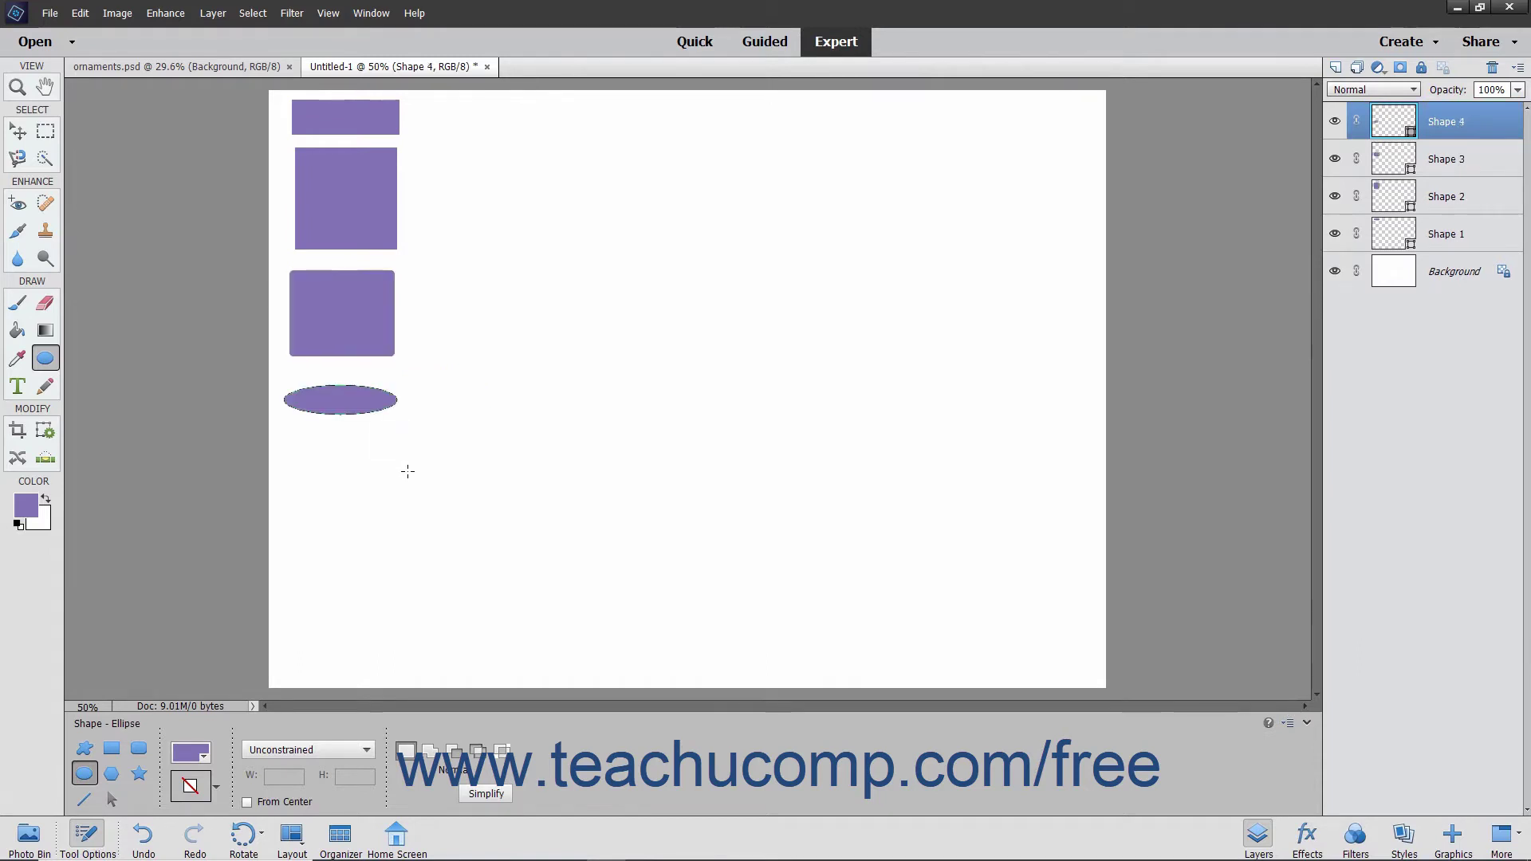
left_click_drag(283, 437, 450, 545)
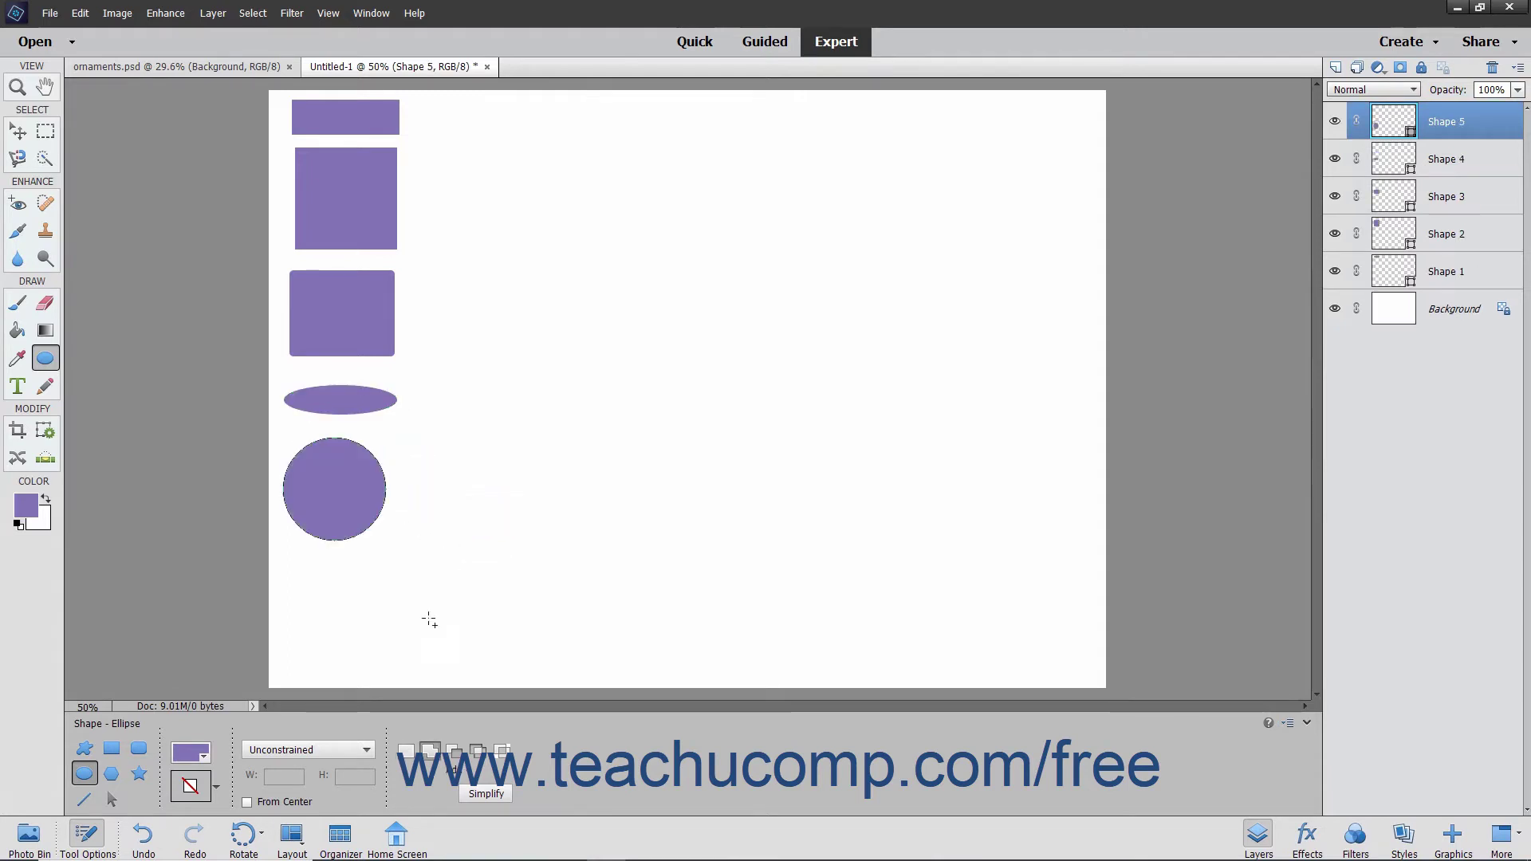
left_click(352, 750)
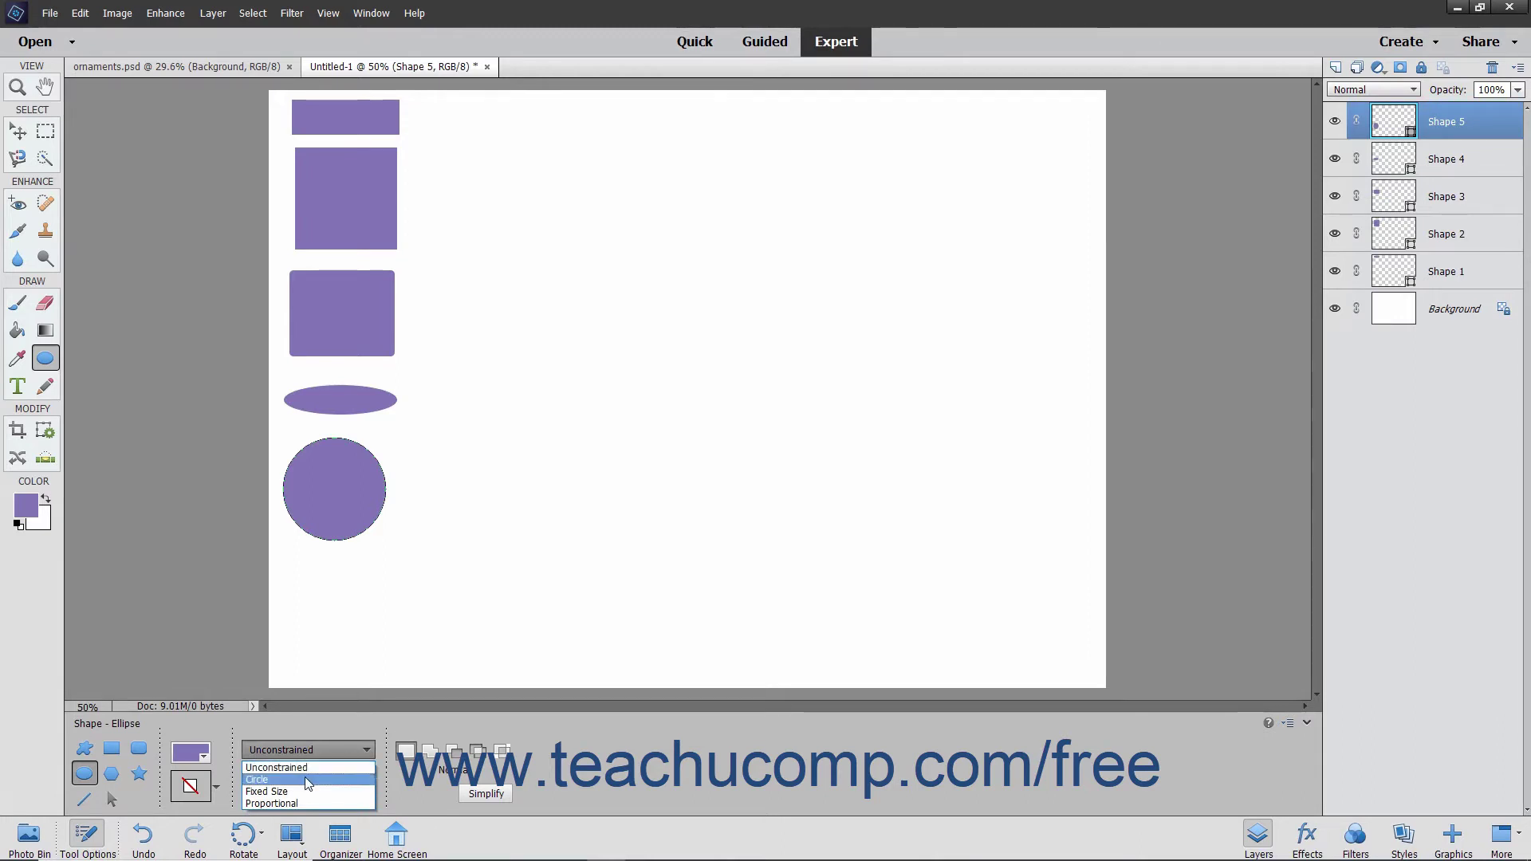
left_click(356, 746)
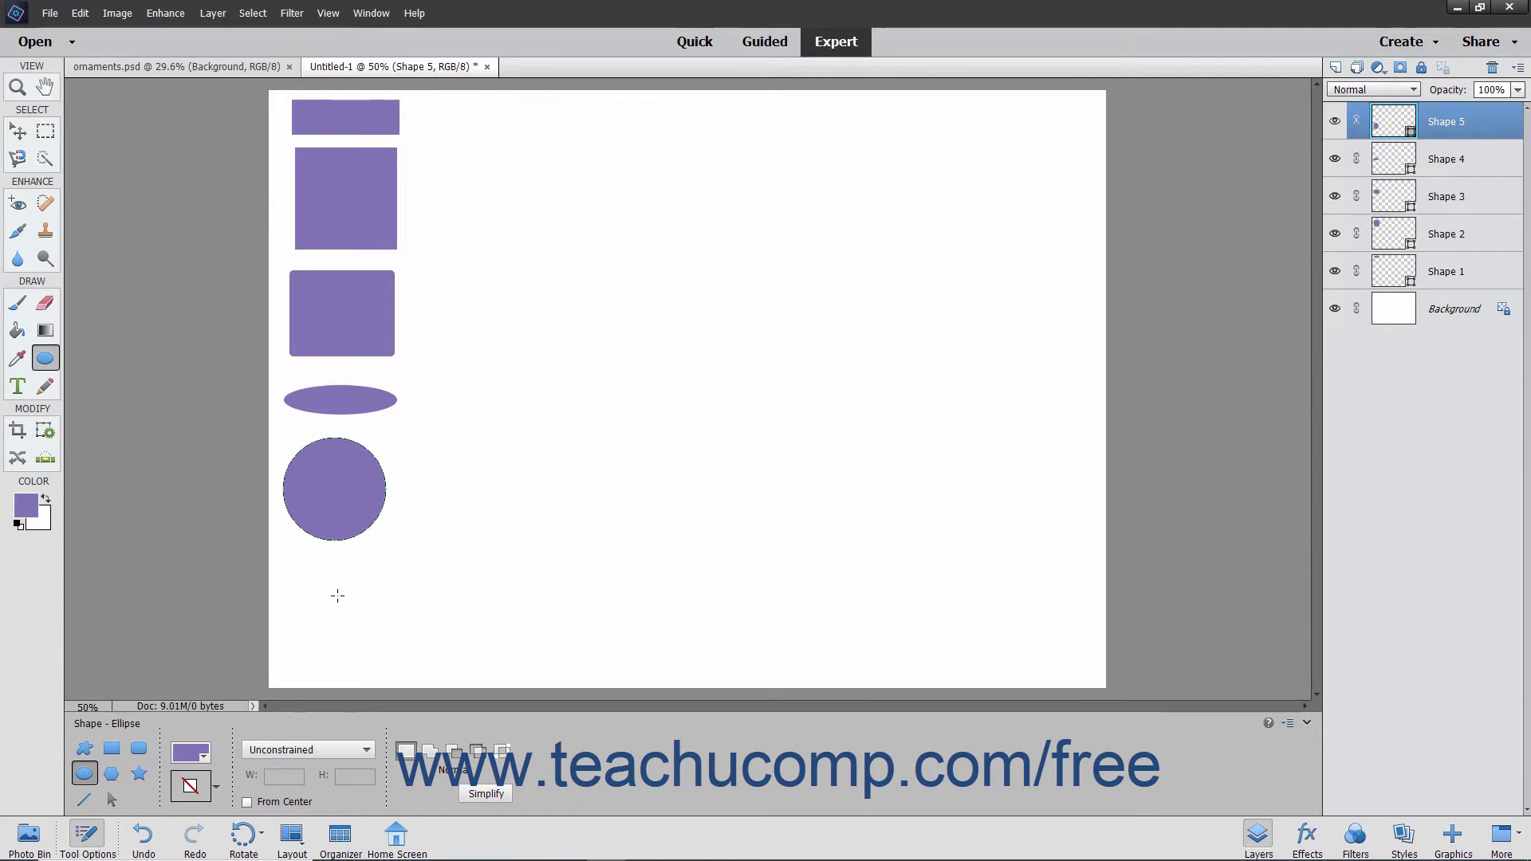
left_click_drag(328, 588, 378, 635)
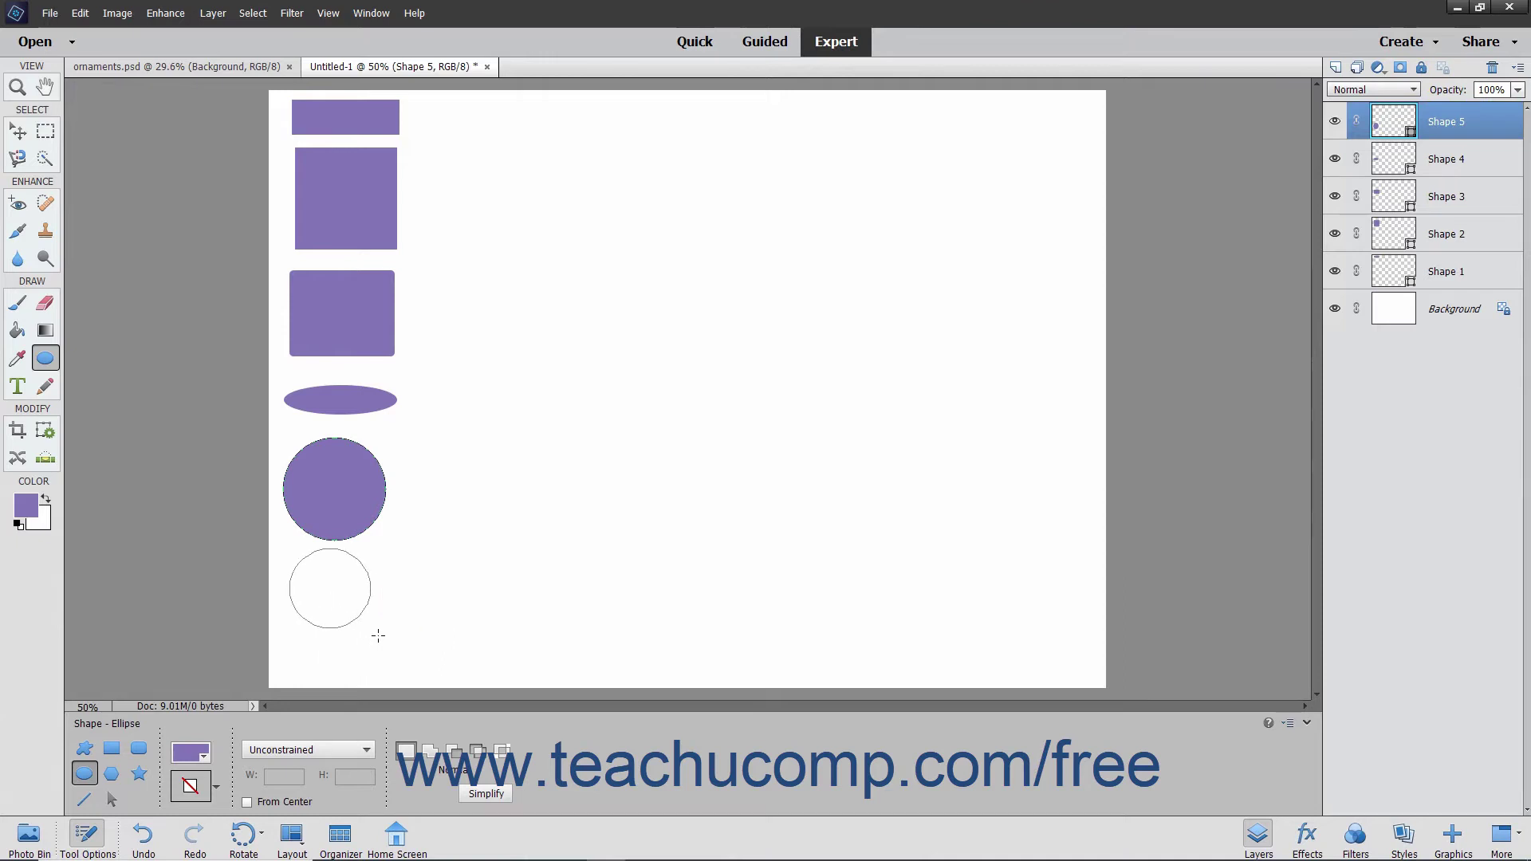
Toggle From Center on and back off, then select the six-sided Polygon tool
left_click(283, 801)
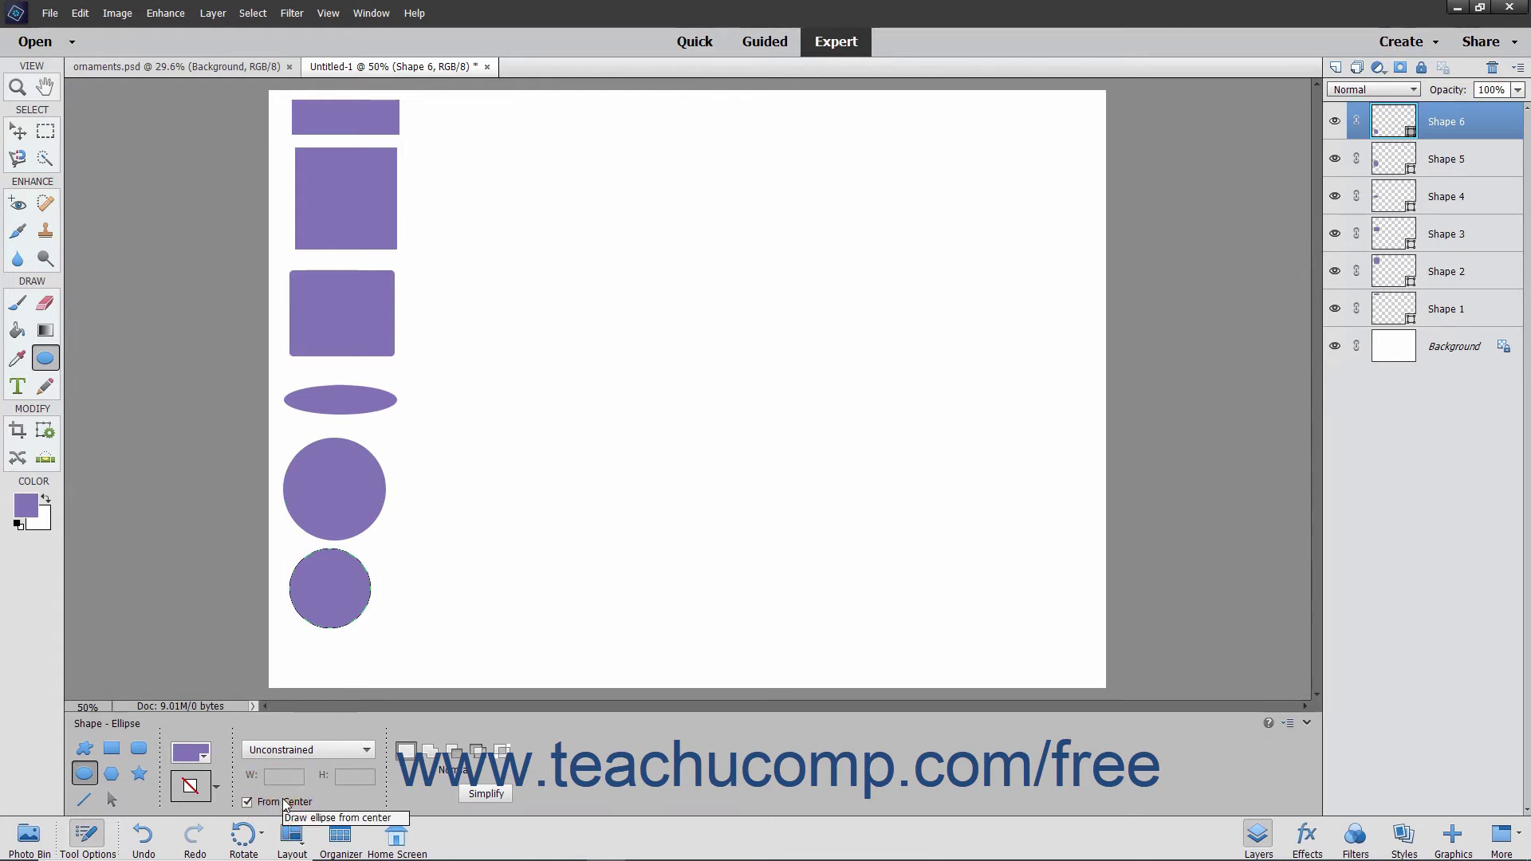
left_click(284, 802)
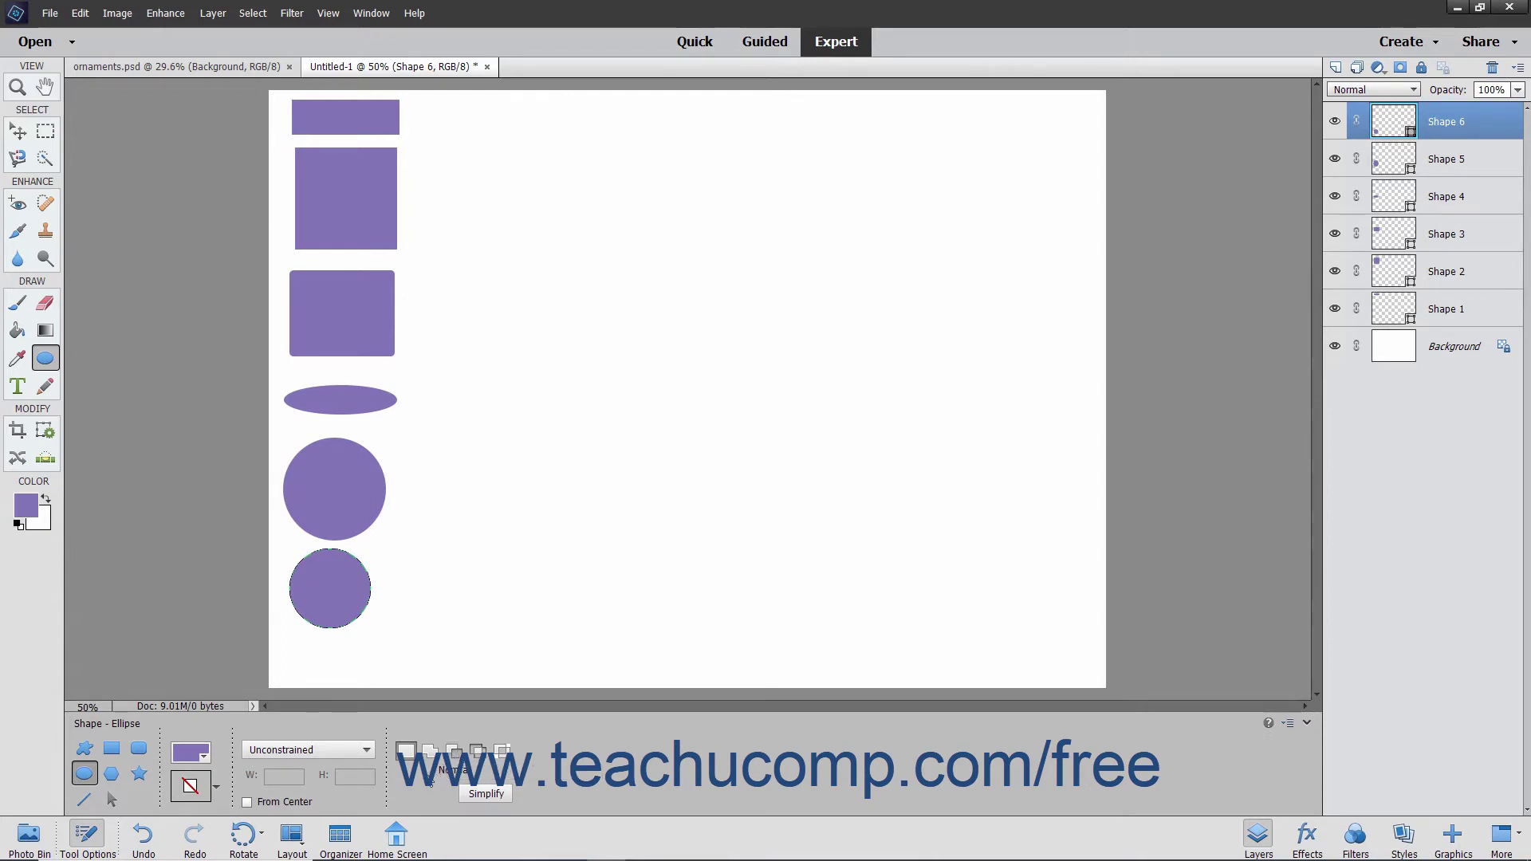
left_click(112, 774)
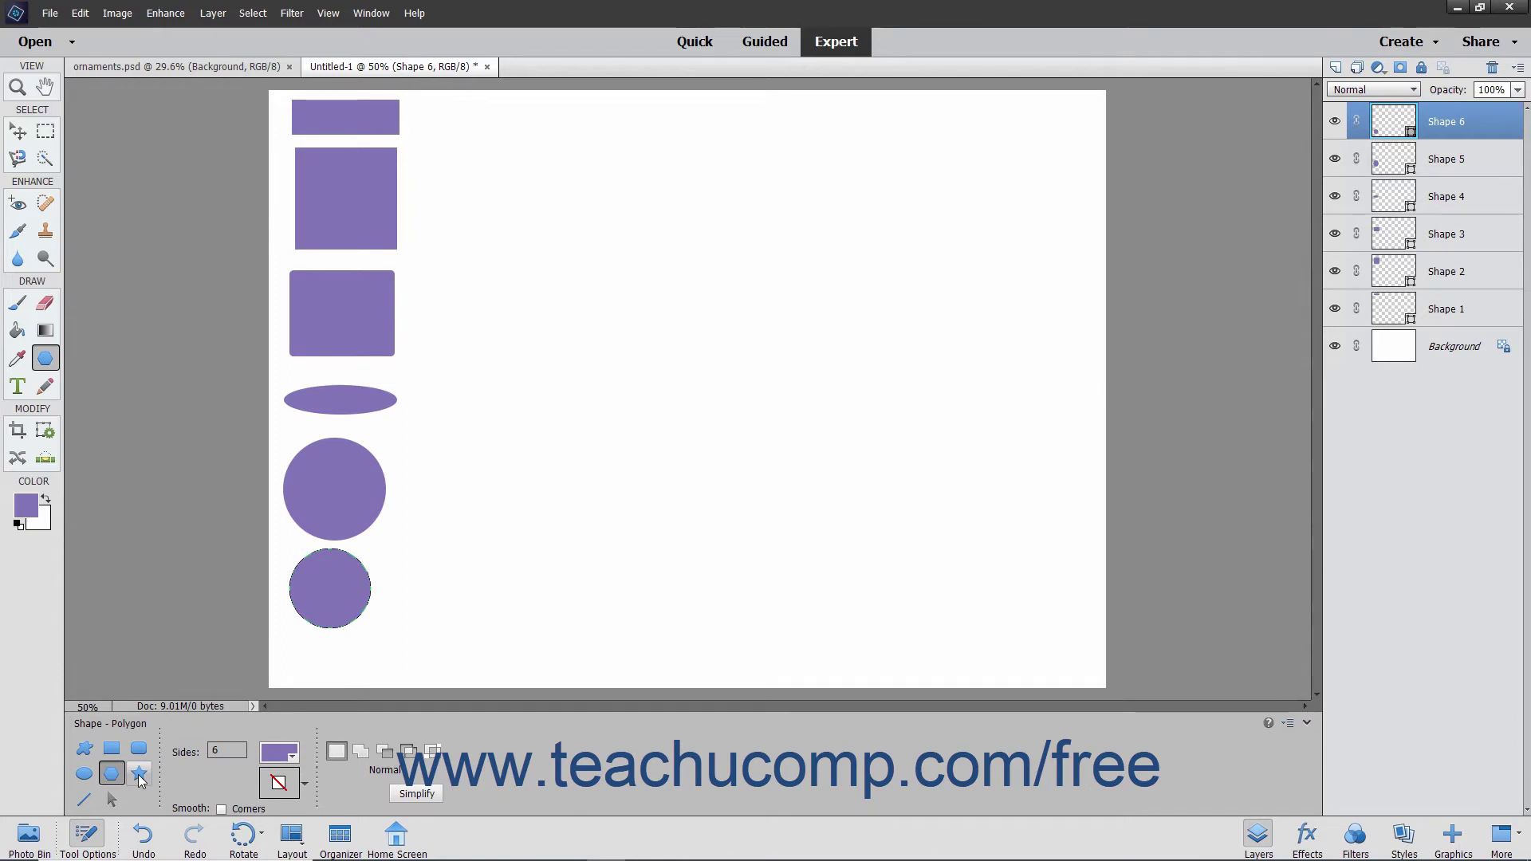
Draw a purple six-pointed star beside the top rectangle, checking its Sides and Indent values
left_click(139, 774)
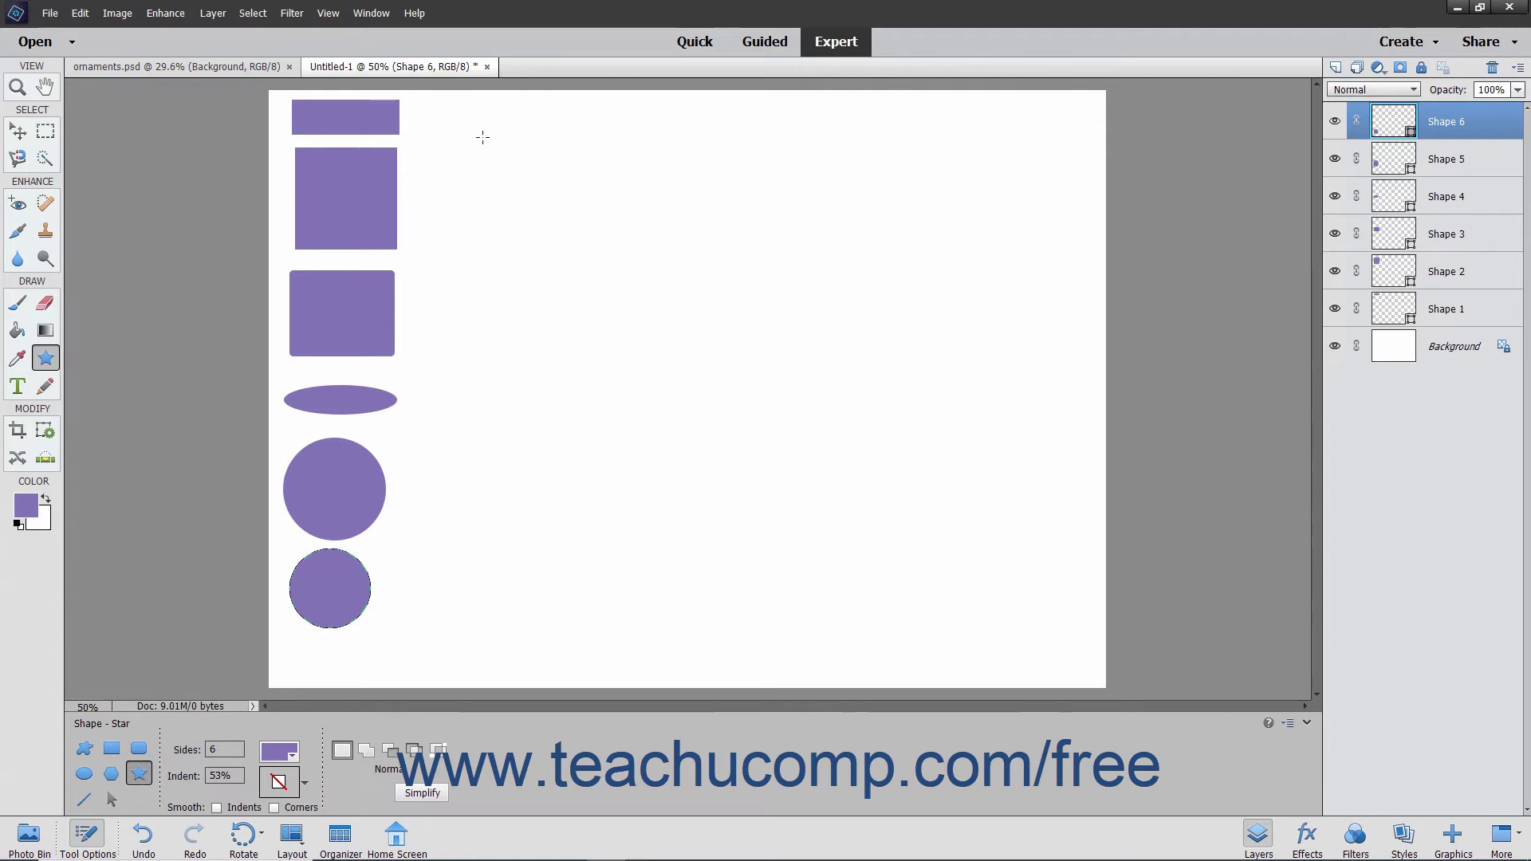
left_click_drag(482, 136, 502, 170)
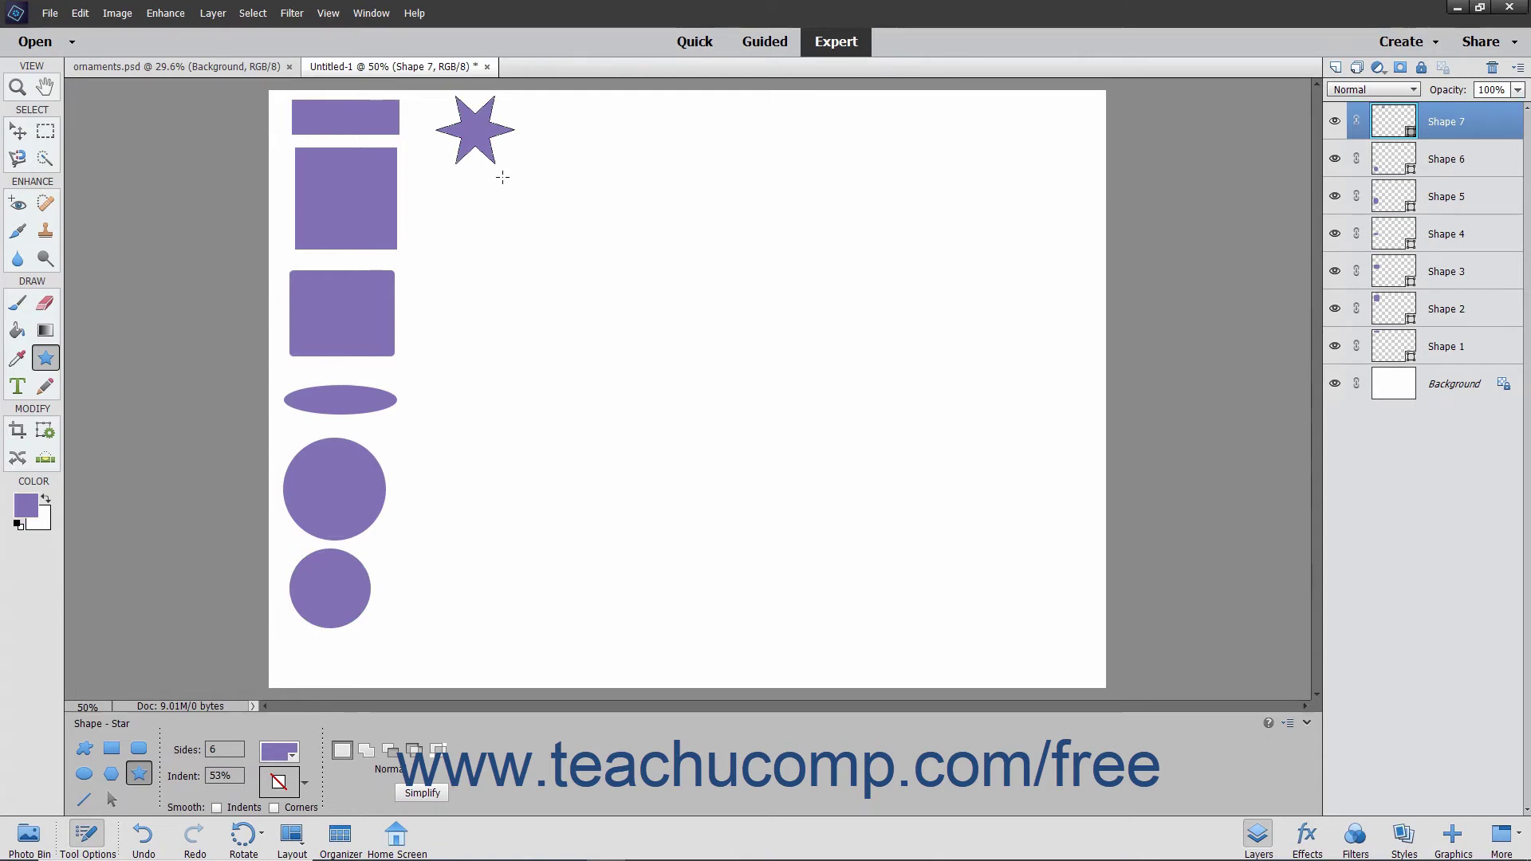
left_click(222, 748)
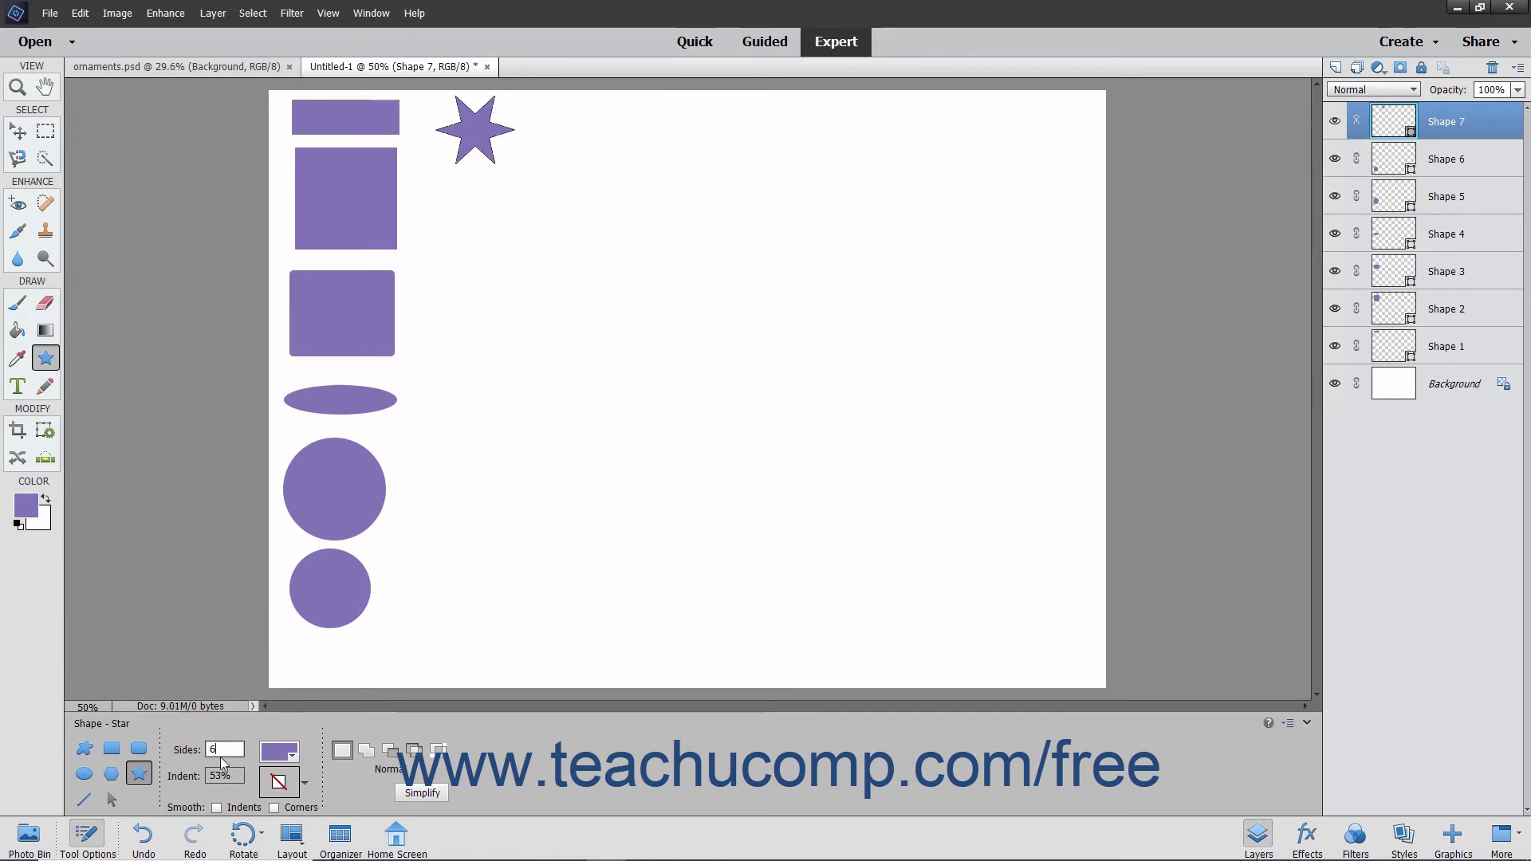
left_click(220, 776)
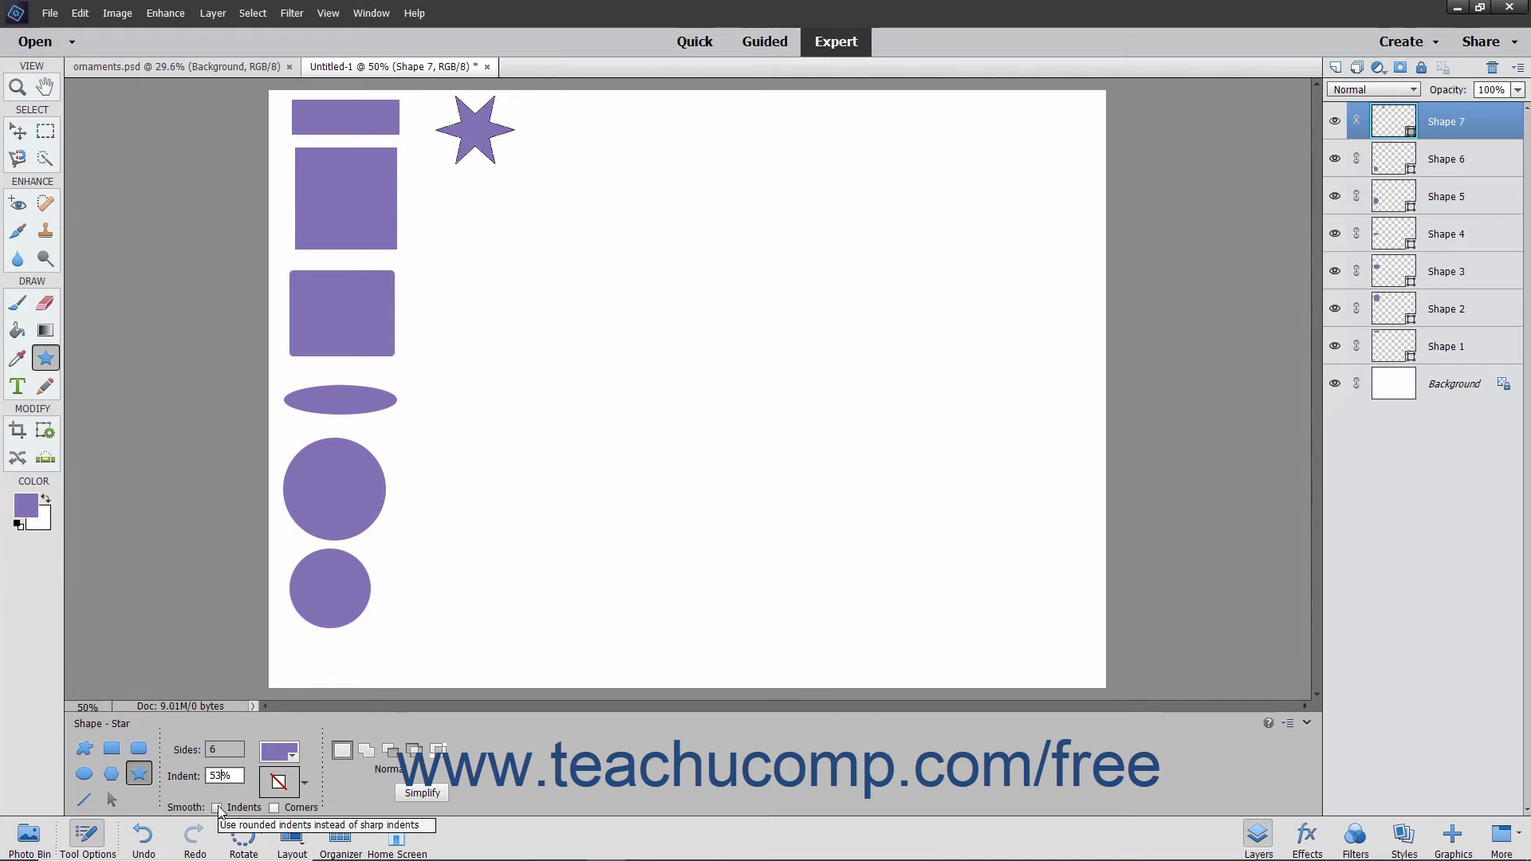
left_click(86, 799)
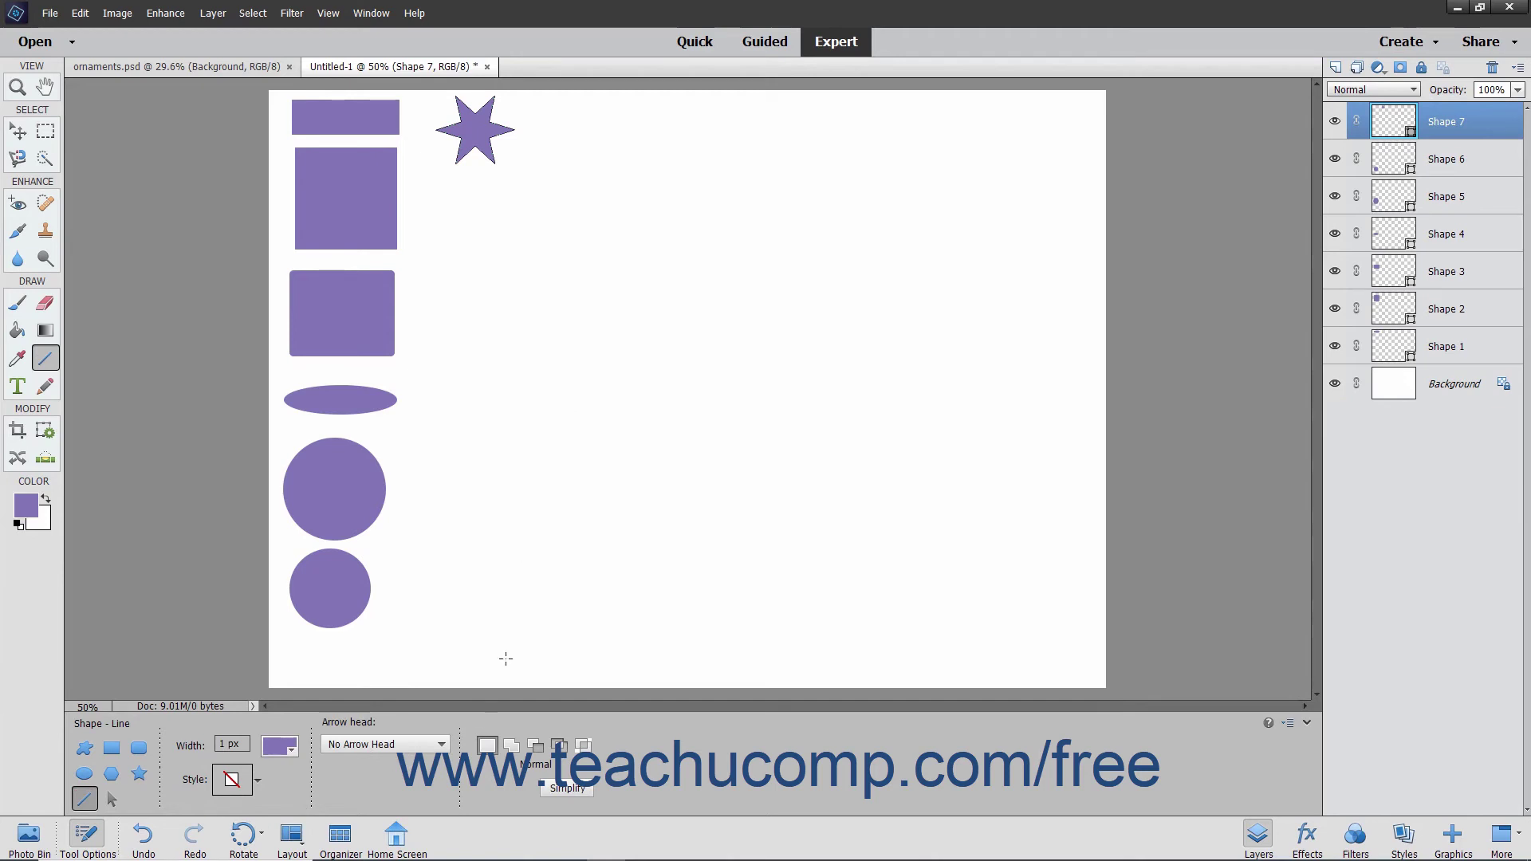
Draw a thin horizontal line below the star, then a second line with an arrowhead at the end
left_click(219, 744)
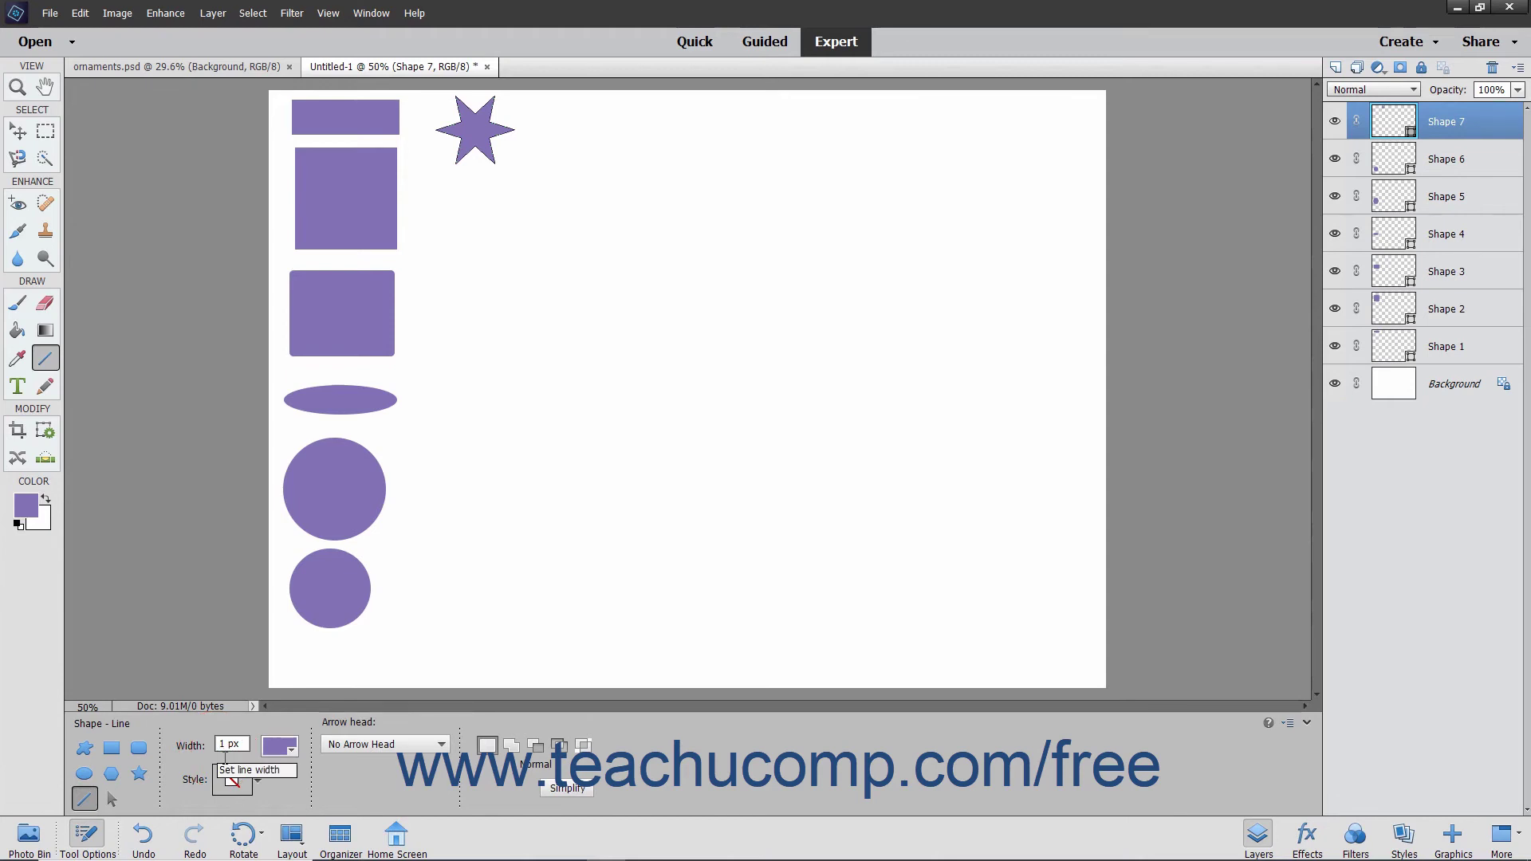
left_click_drag(429, 199, 536, 205)
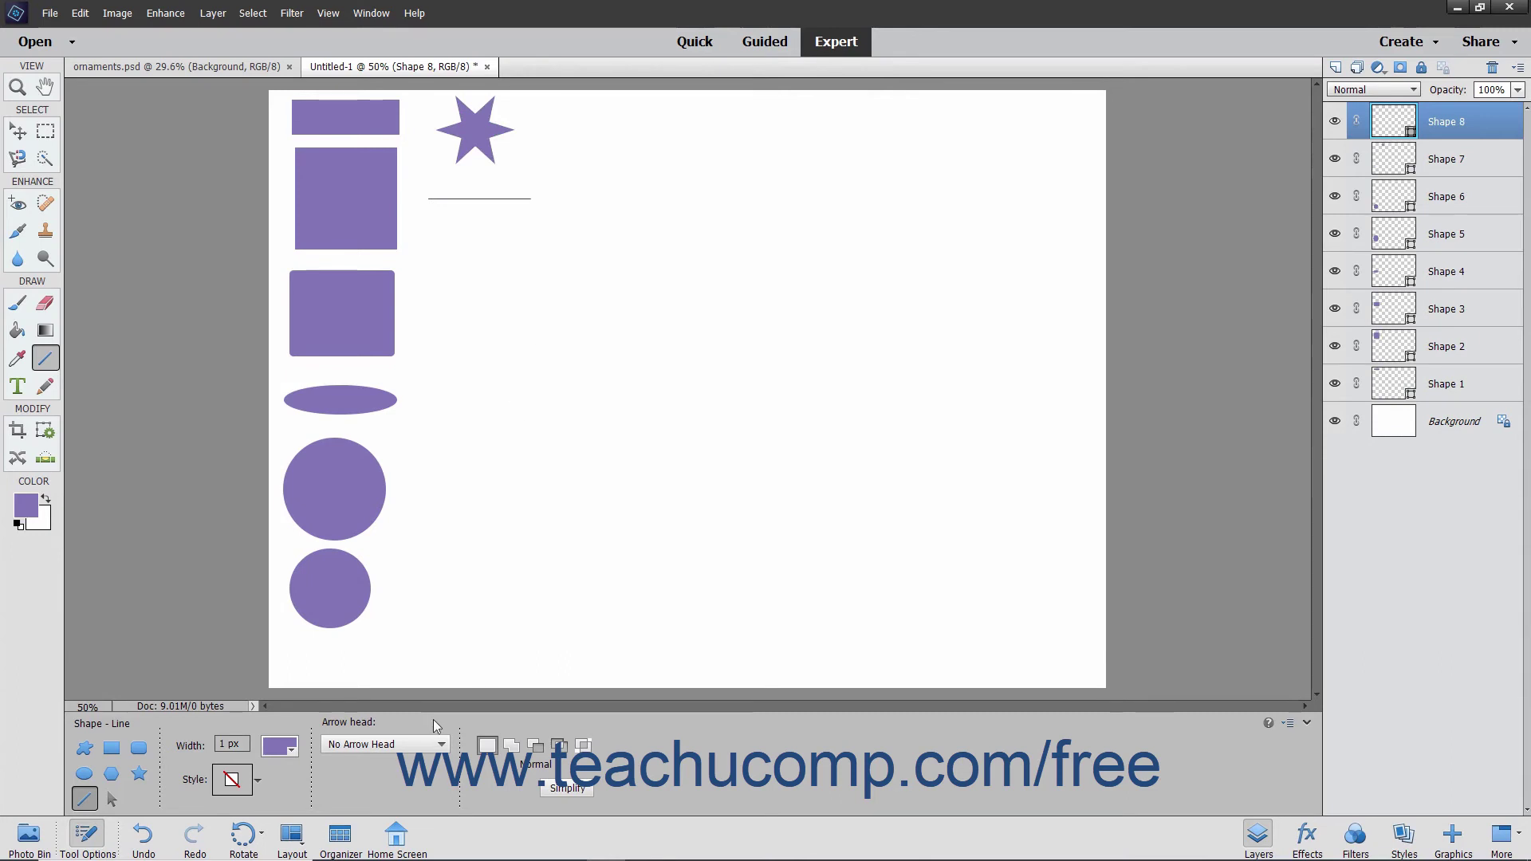
left_click(415, 744)
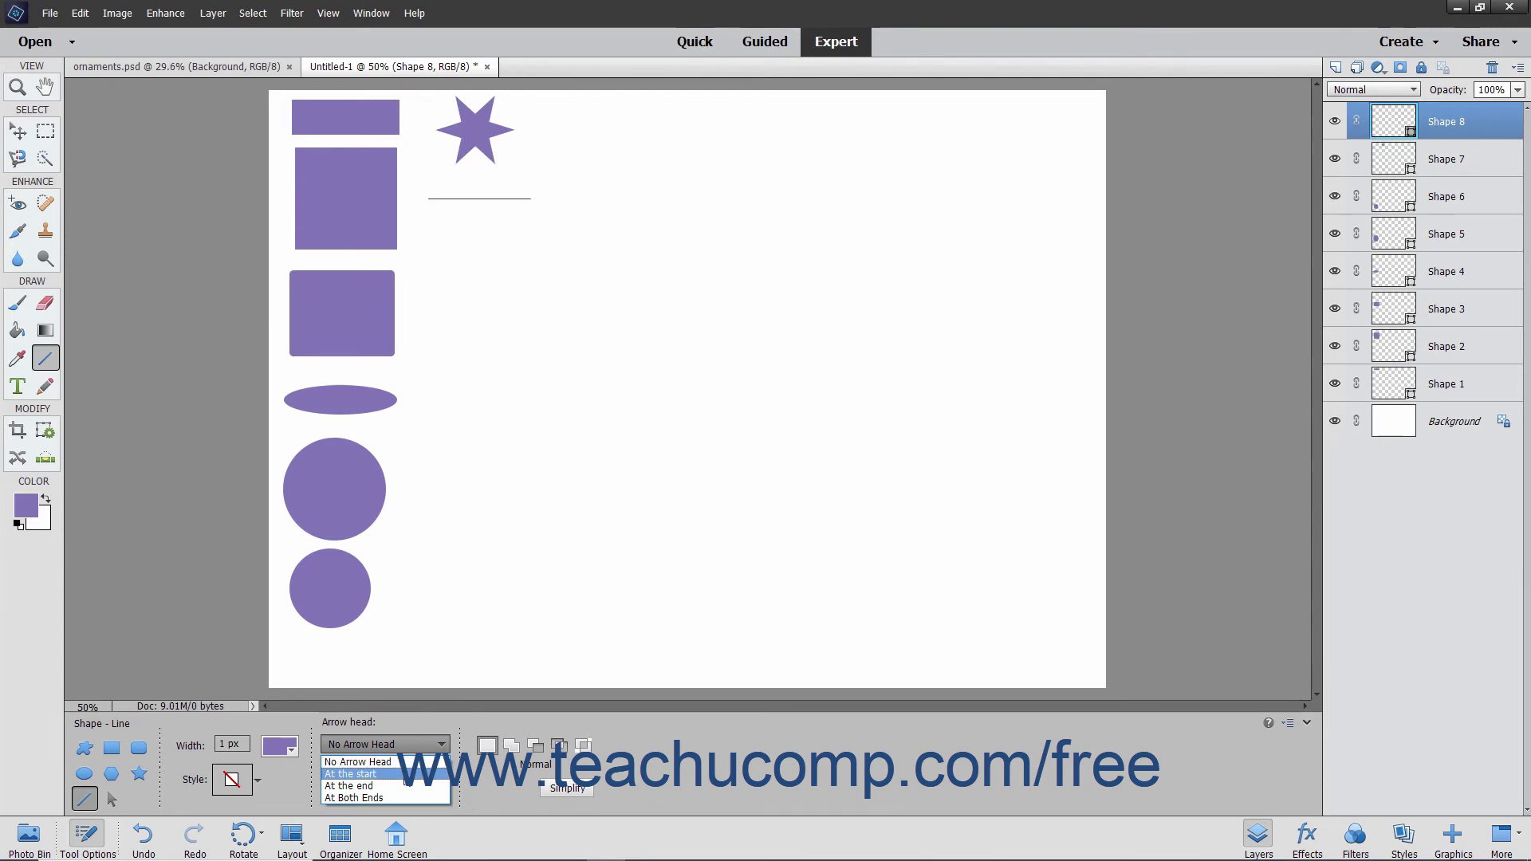
left_click(392, 786)
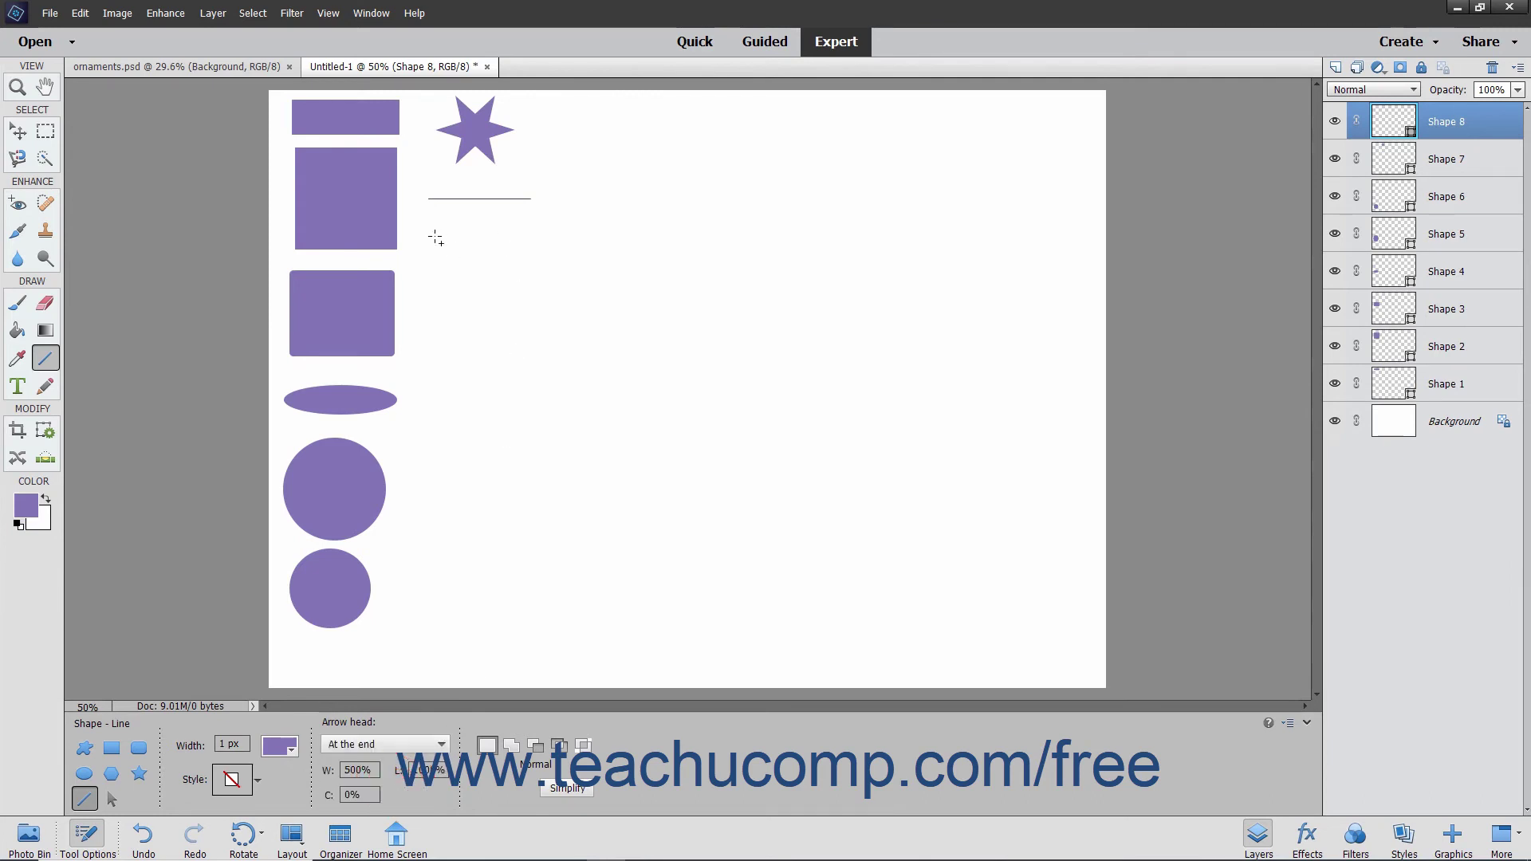
left_click_drag(428, 231, 544, 236)
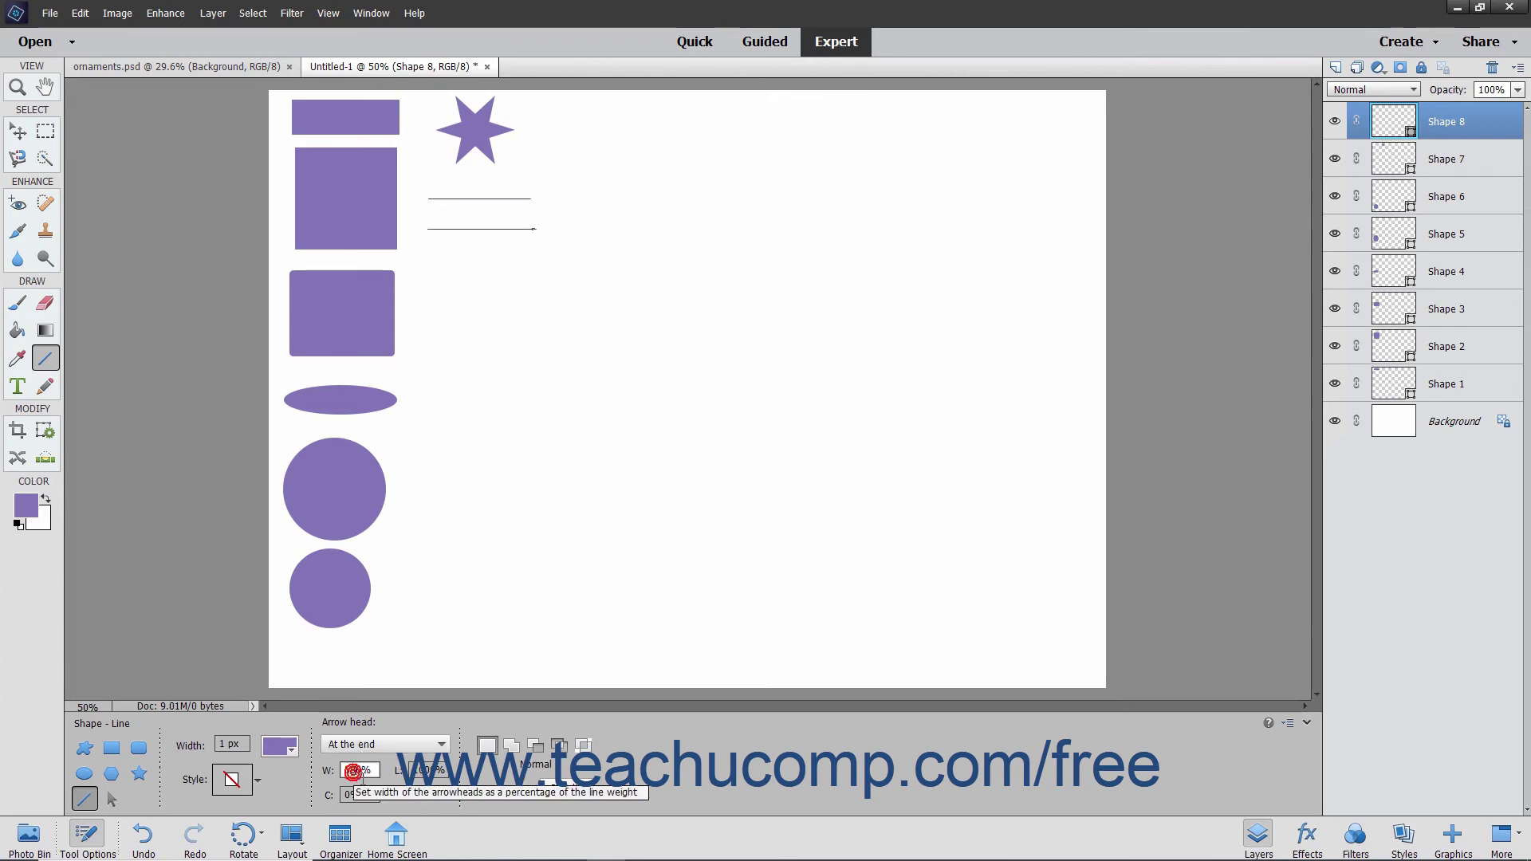
Check the line width and arrowhead settings (W 500%, C 0%), then select the Custom Shape tool
left_click(356, 796)
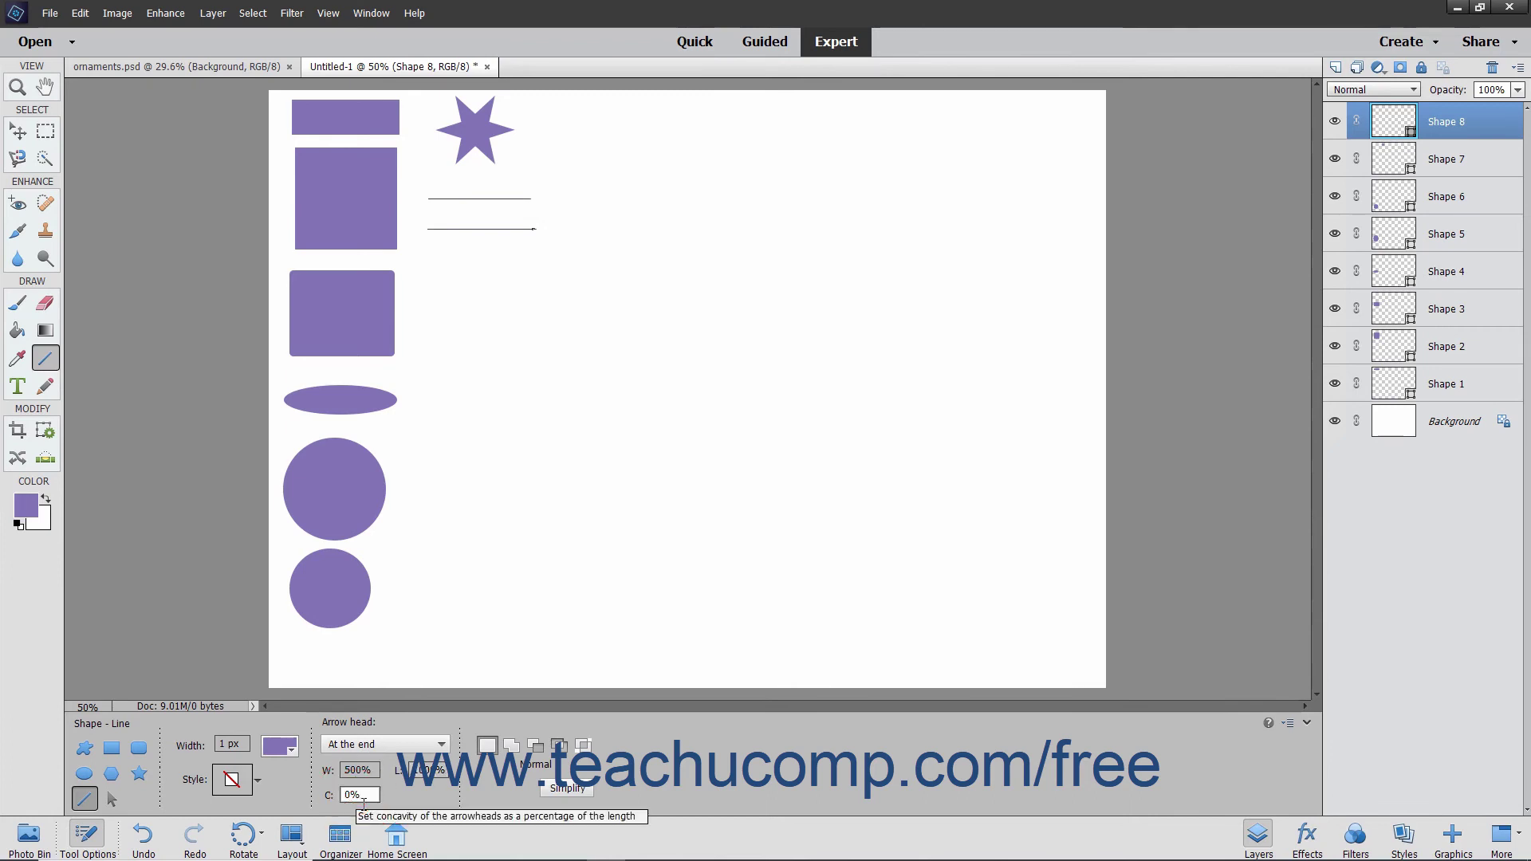
left_click(236, 744)
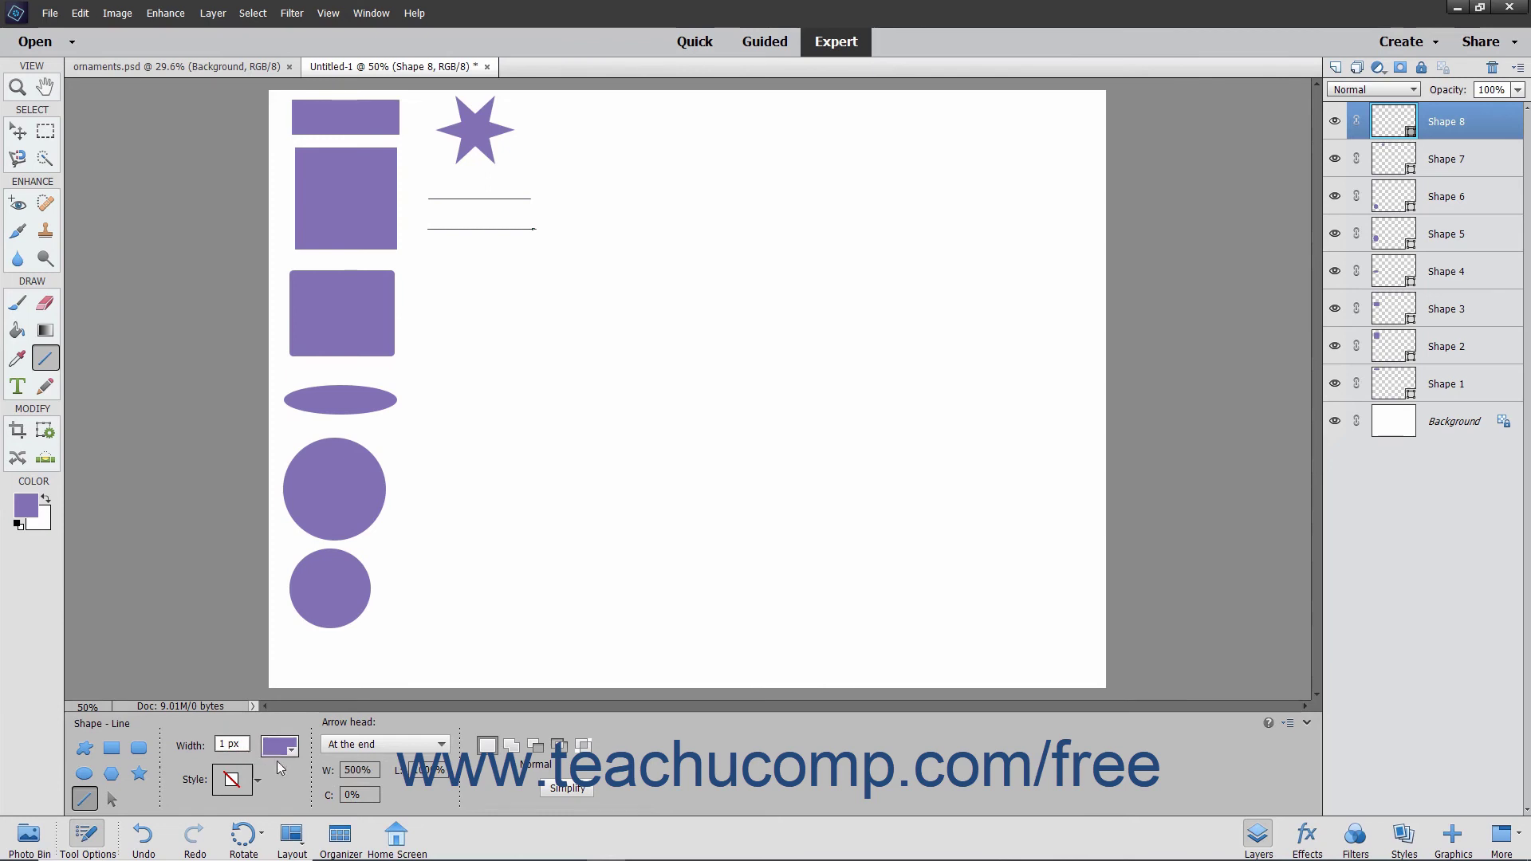
left_click(352, 770)
left_click(354, 794)
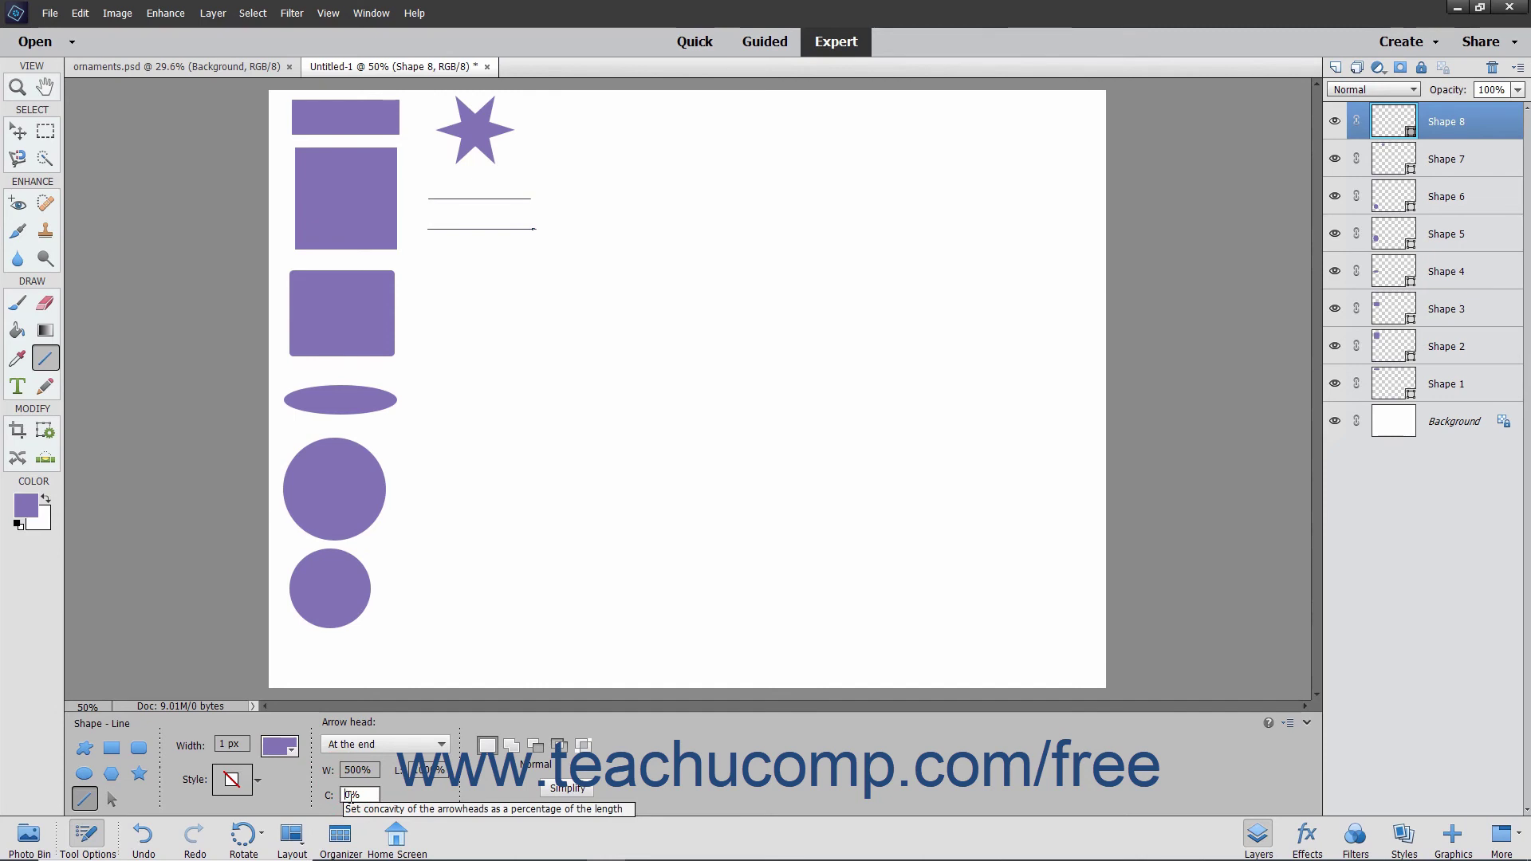
left_click(87, 749)
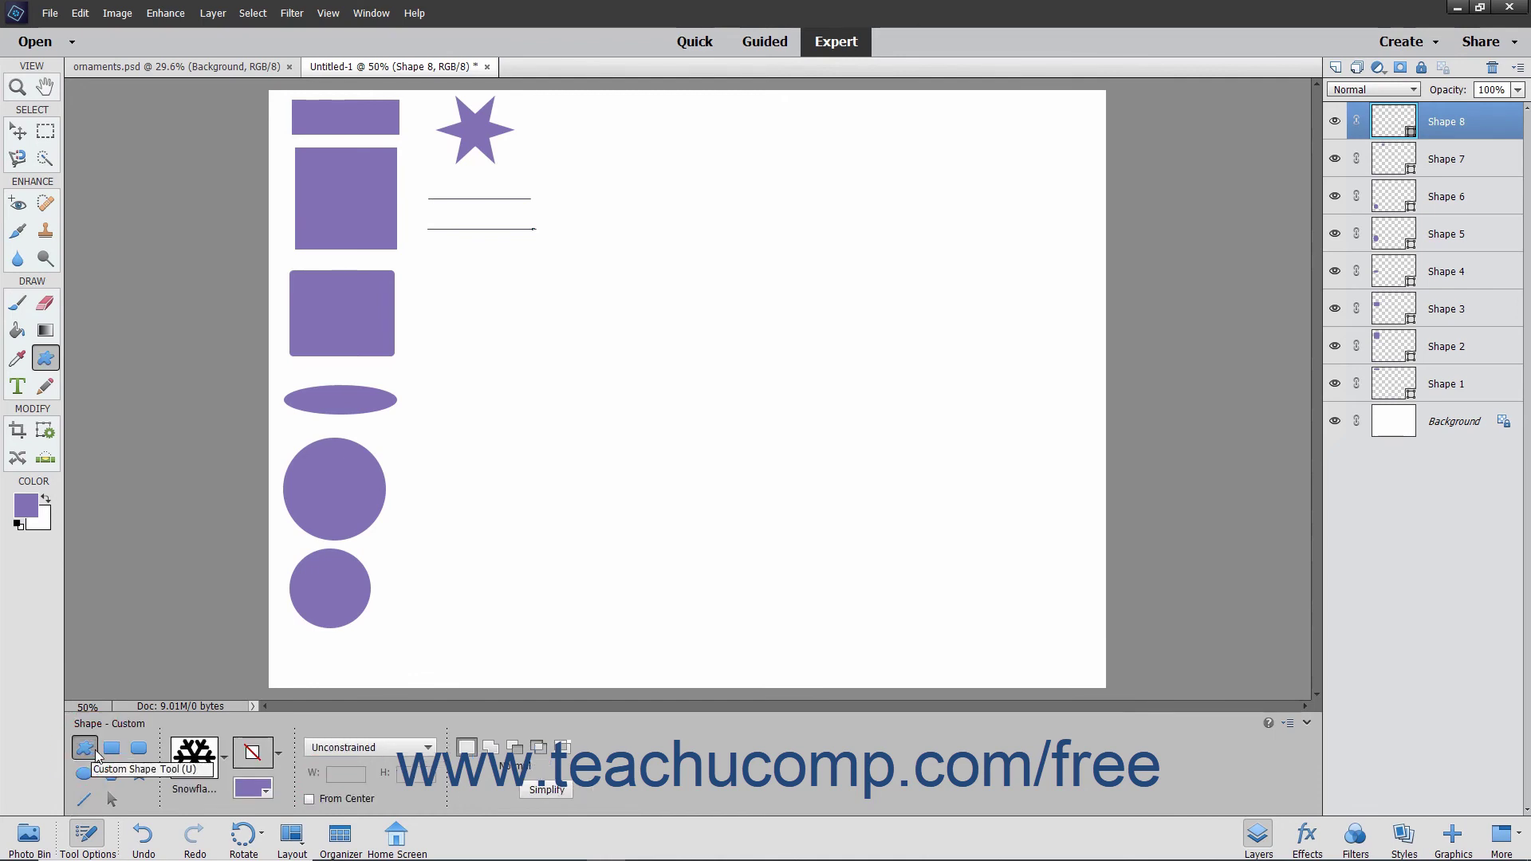
Pick Raindrop from the Nature shapes and drag it out with Shift below the arrow line
left_click(225, 761)
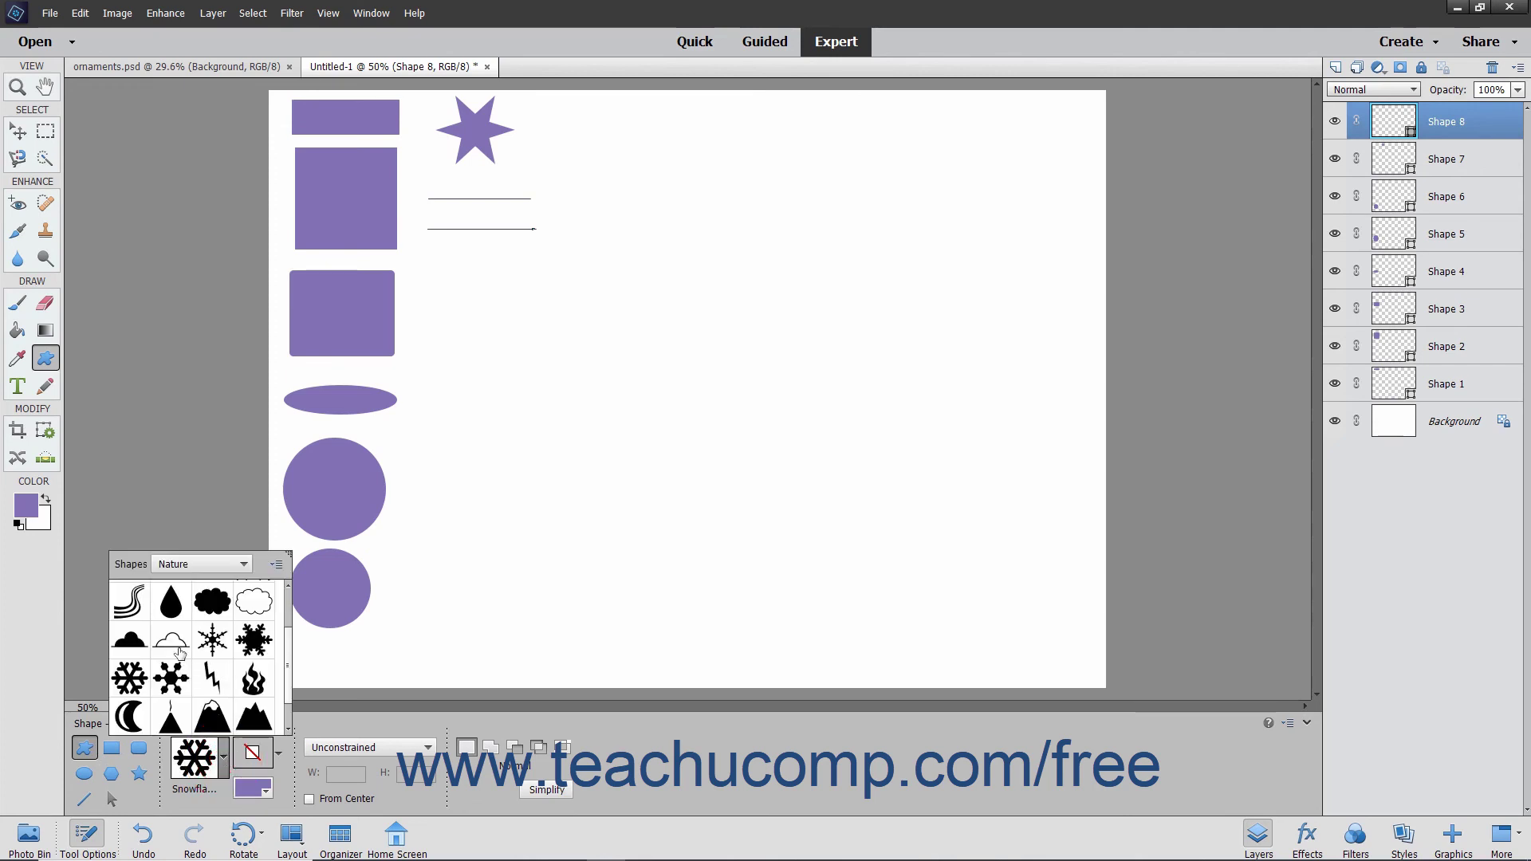
left_click(172, 608)
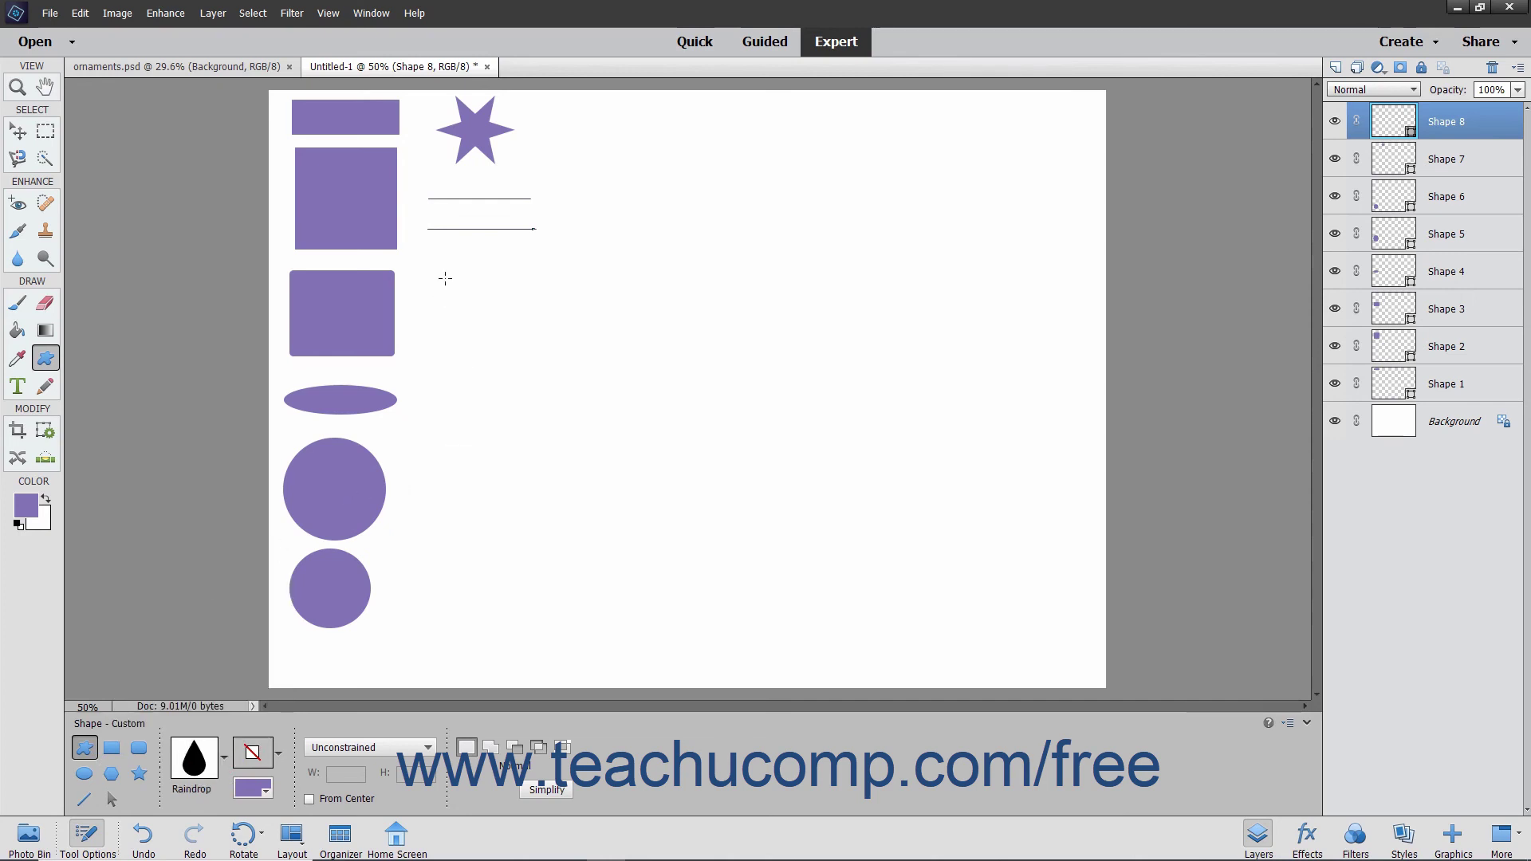
left_click_drag(445, 270, 555, 509)
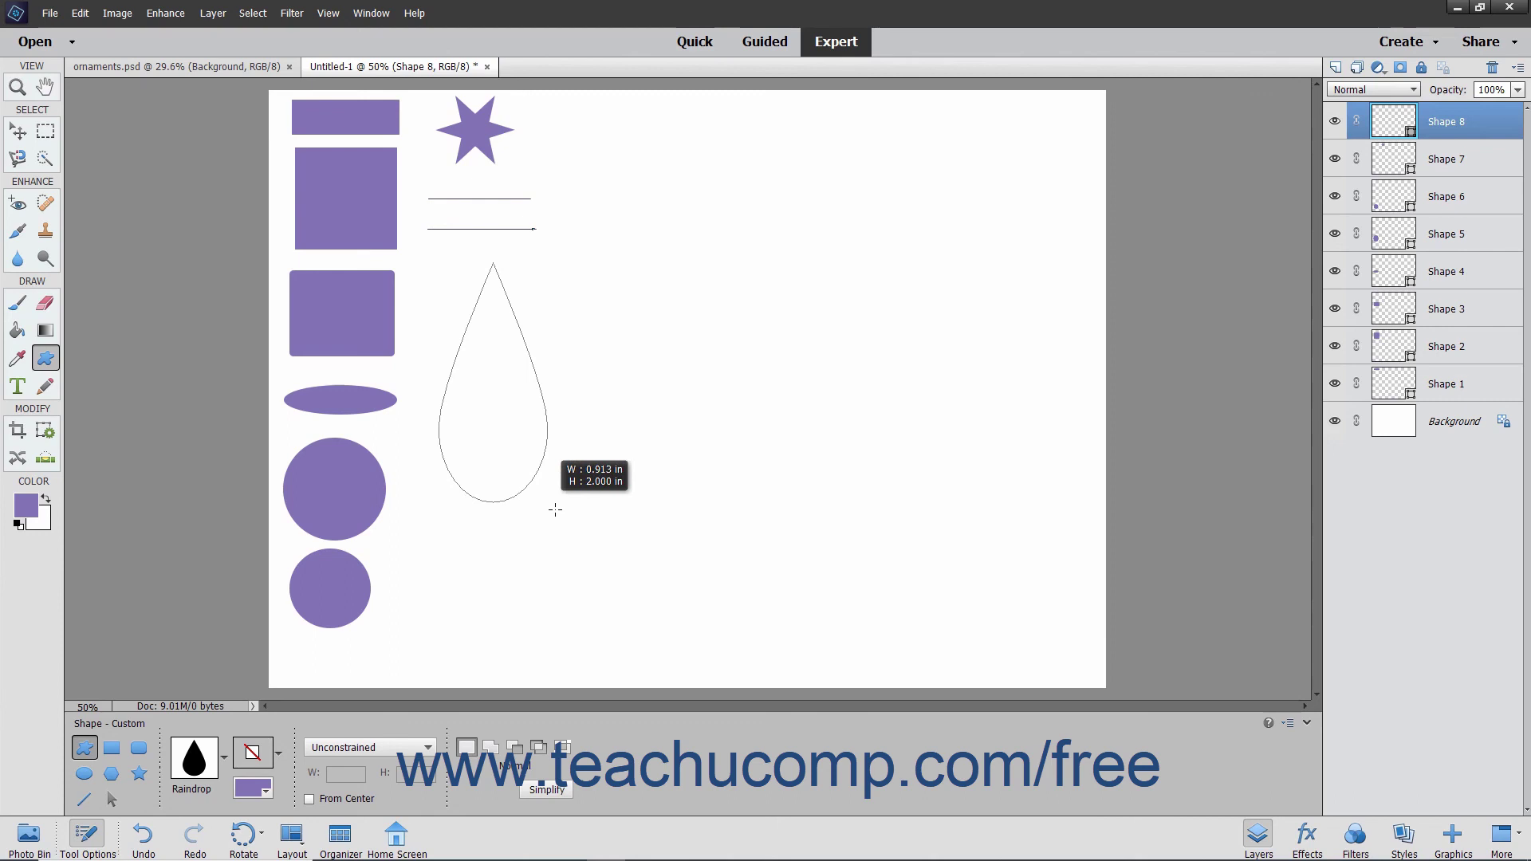
left_click_drag(555, 510, 556, 510)
key("shift")
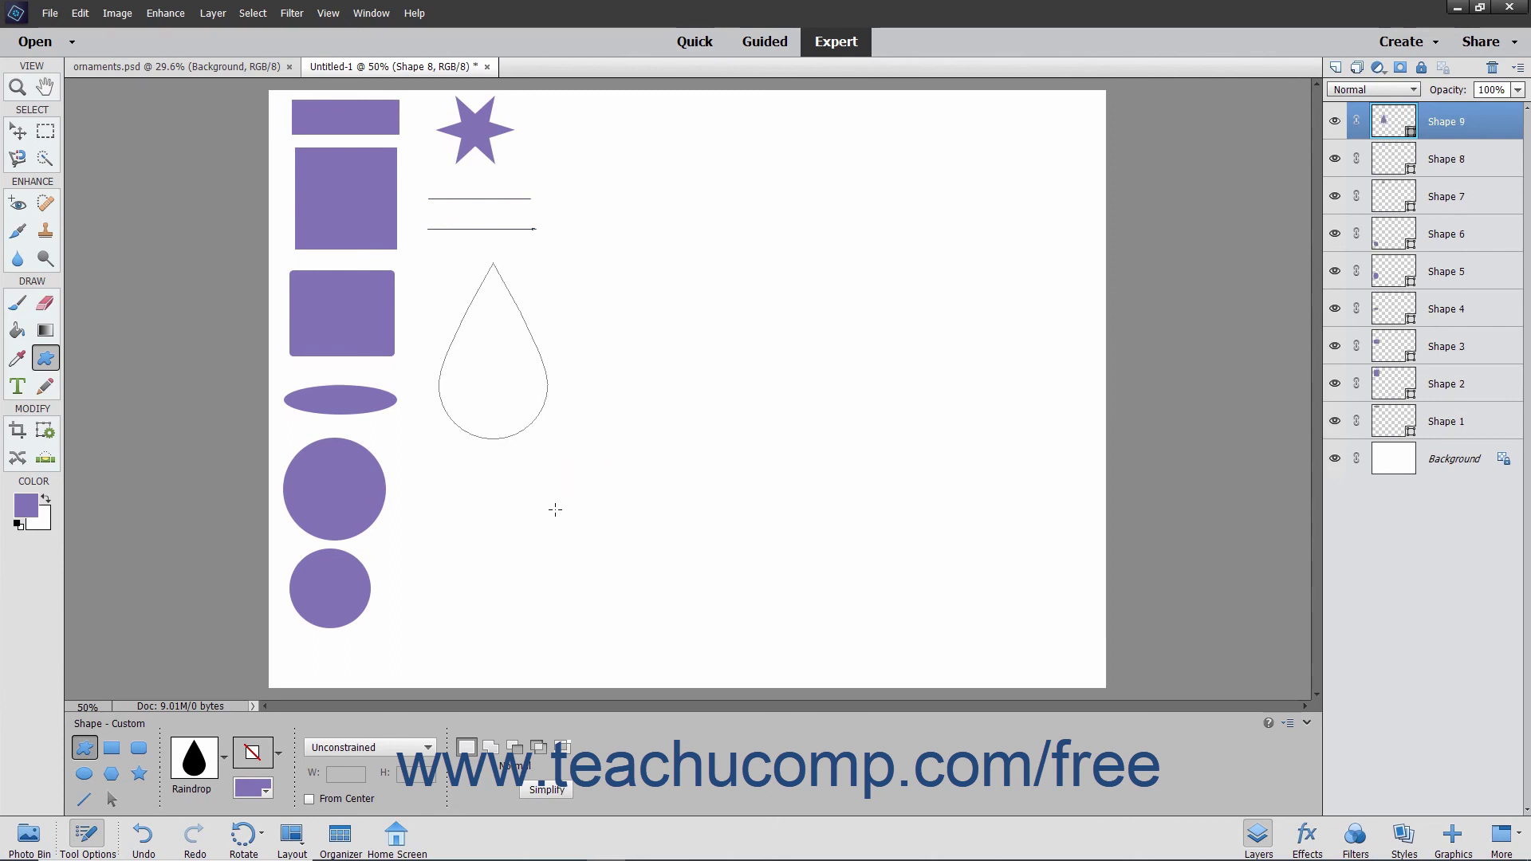
left_click(390, 745)
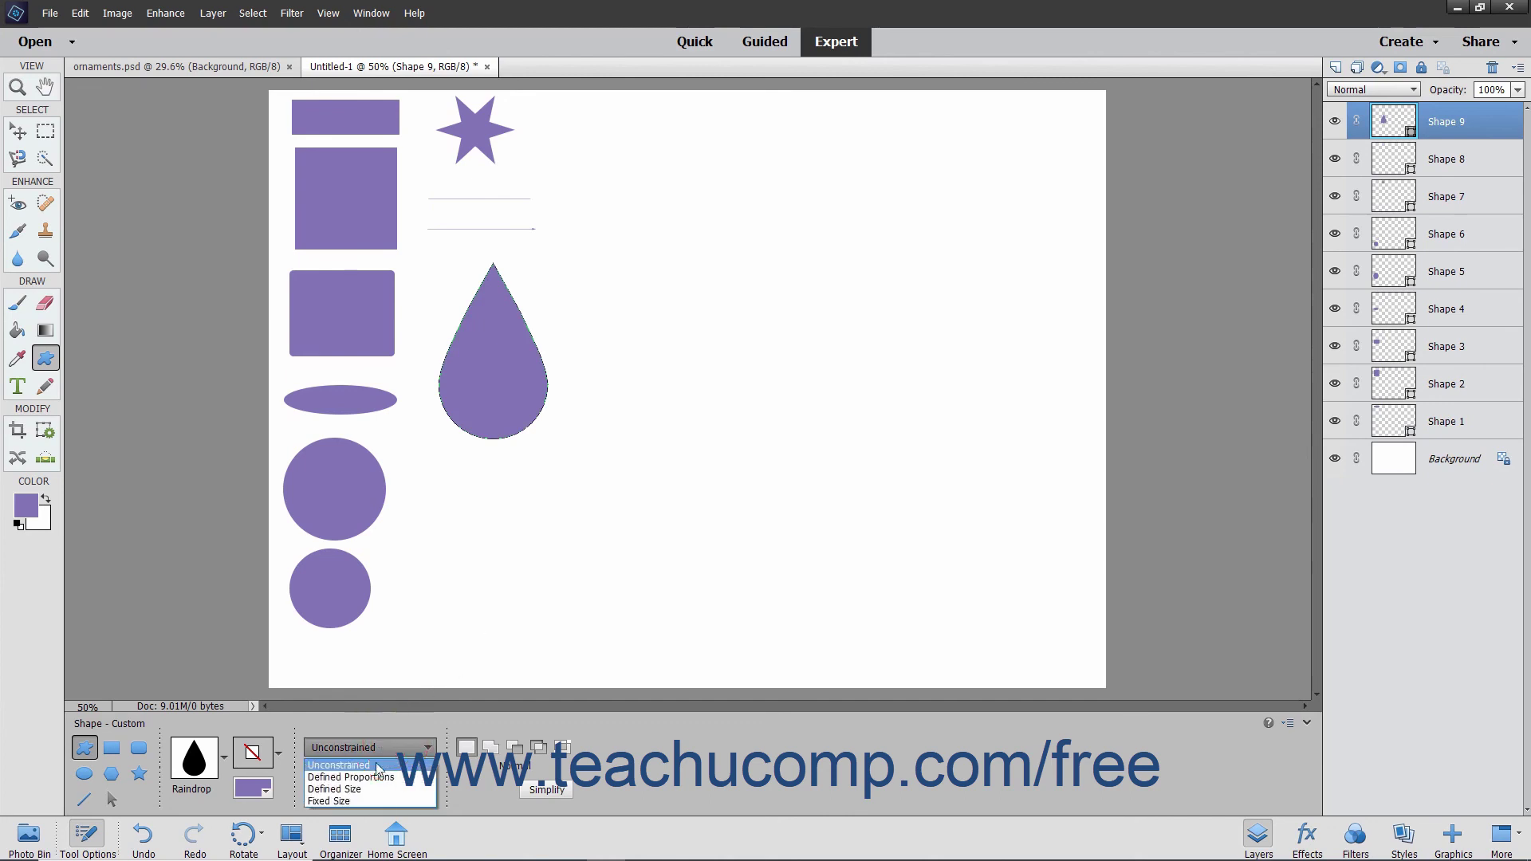